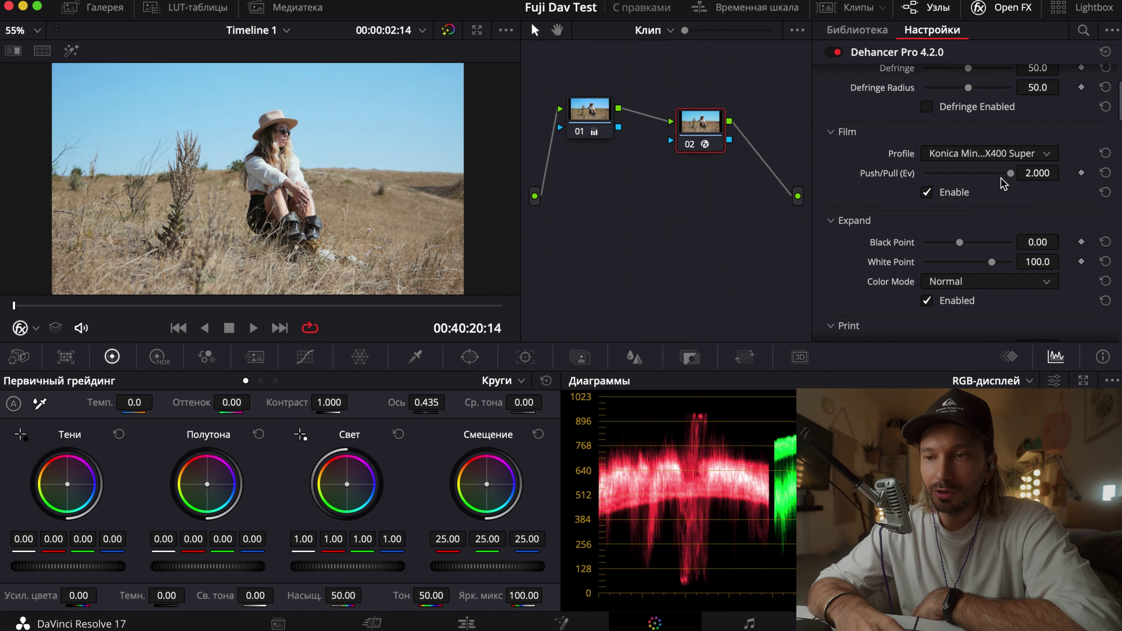
- Compare the shot with the Konica film profile disabled and enabled, leaving the Film section enabled
click(927, 195)
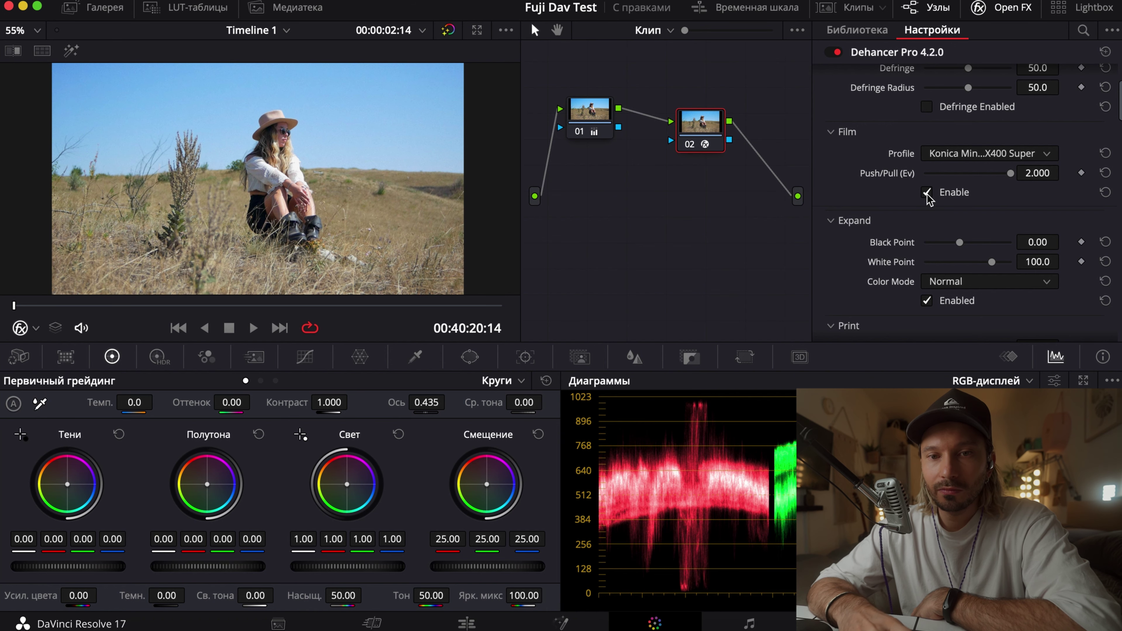
click(926, 193)
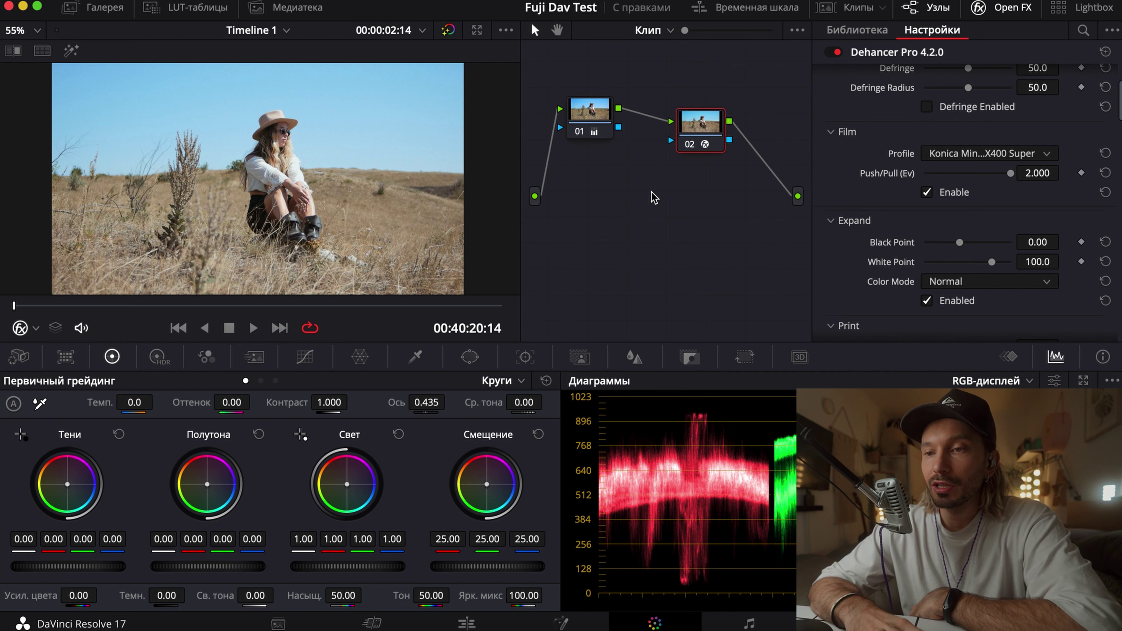
- Set the Expand White Point to 108.4 and the Print Exposure to -0.303, Tonal Contrast to -3.2 and Color Density to 72.5
scroll(909, 186, down, 3)
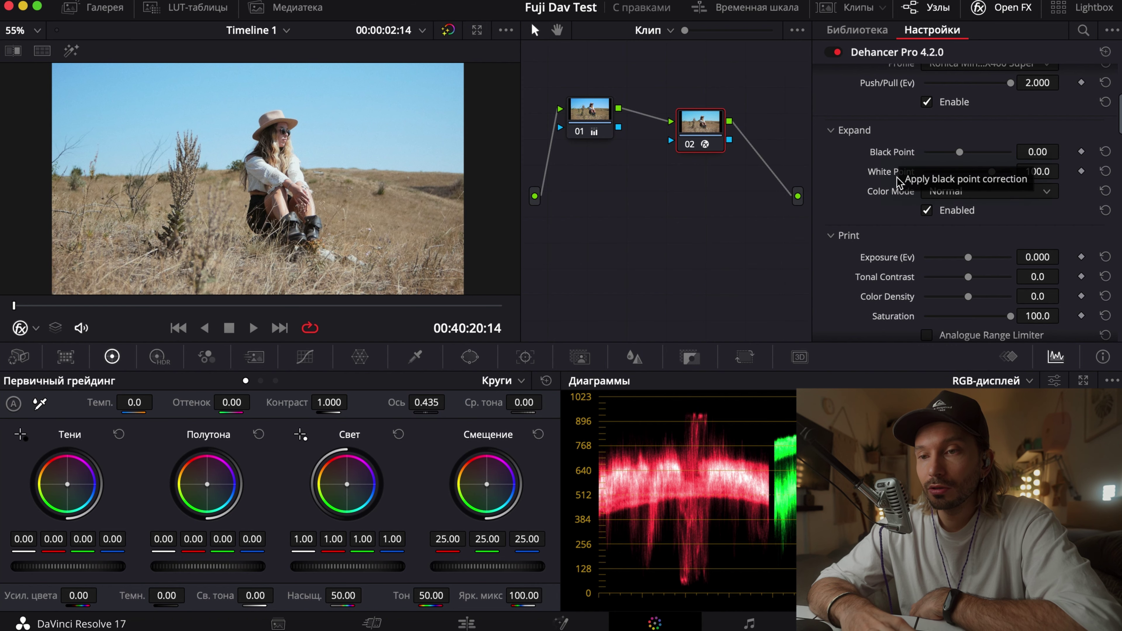
scroll(941, 149, down, 5)
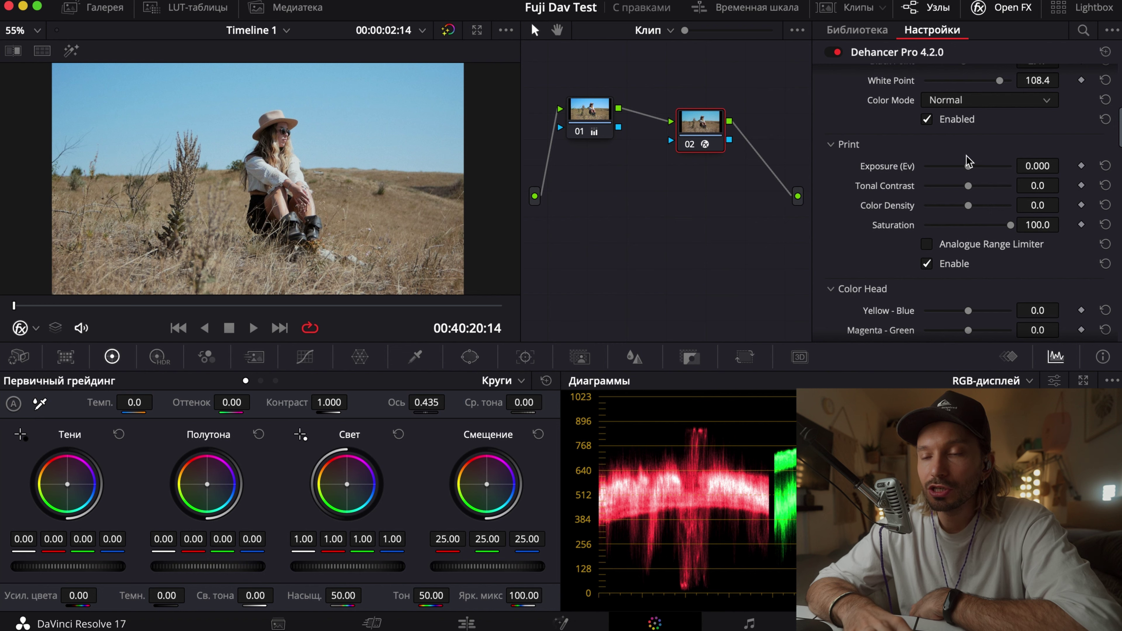
drag(967, 166, 965, 186)
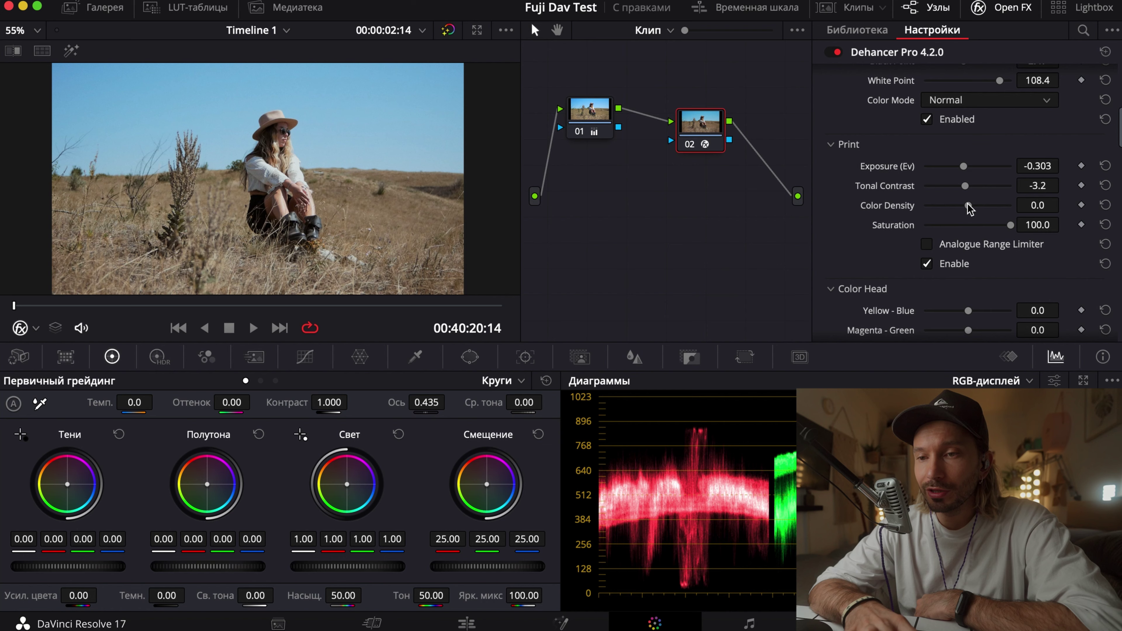
drag(967, 204, 998, 203)
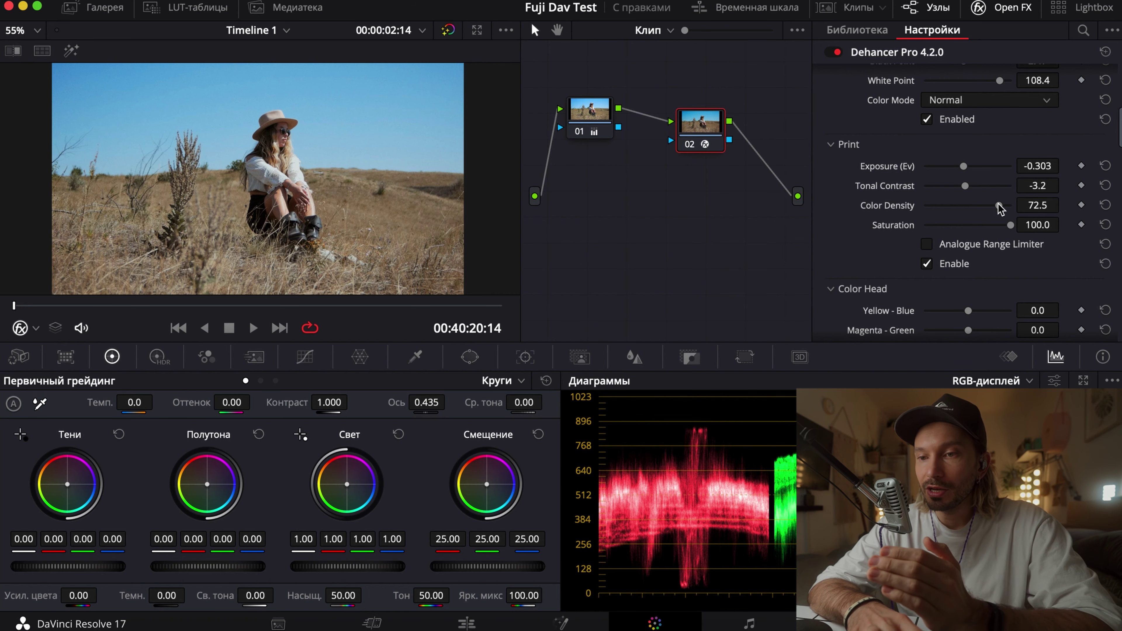
- Try lowering the red channel of the Offset wheel to 6.20, and reset it
scroll(855, 229, down, 4)
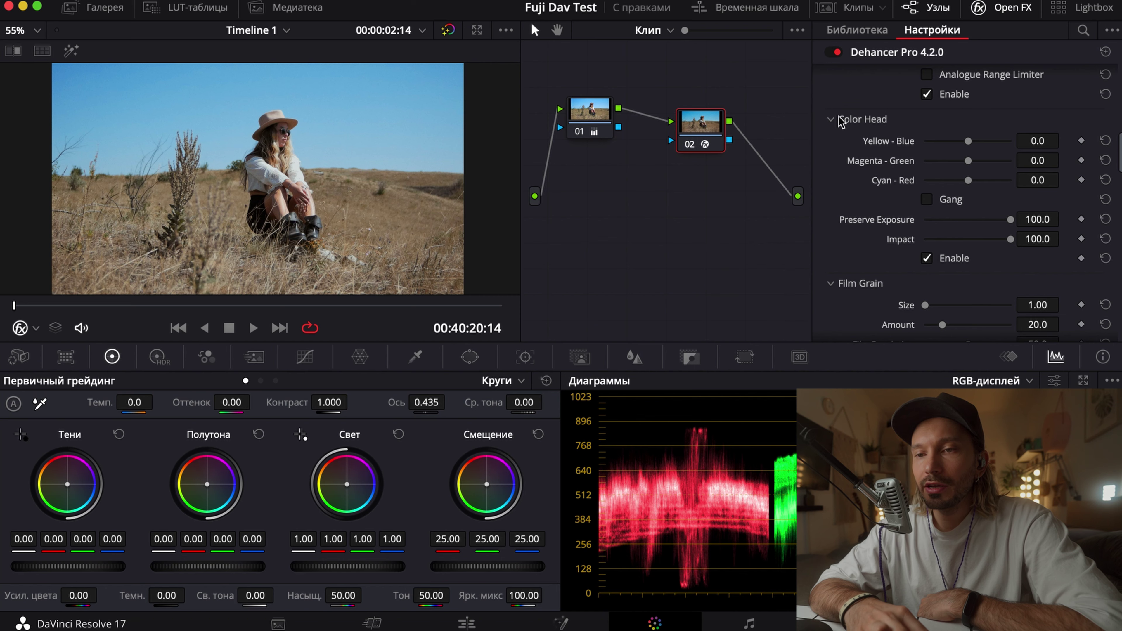
scroll(851, 190, down, 2)
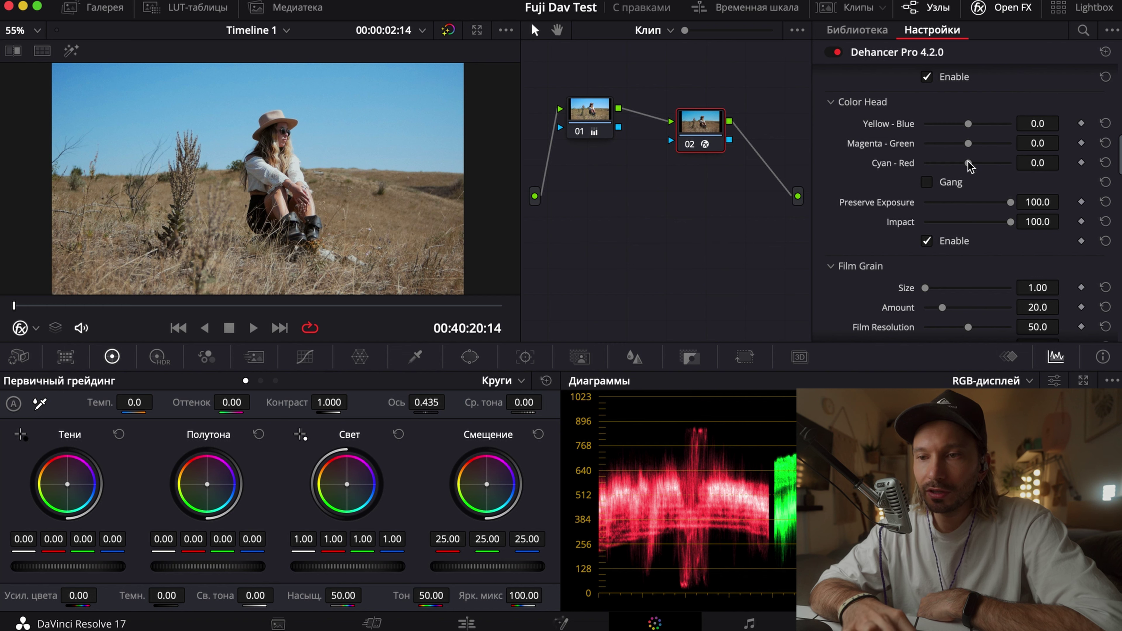
mouse_move(968, 167)
mouse_down()
mouse_move(1007, 167)
mouse_move(954, 167)
mouse_move(967, 167)
mouse_up()
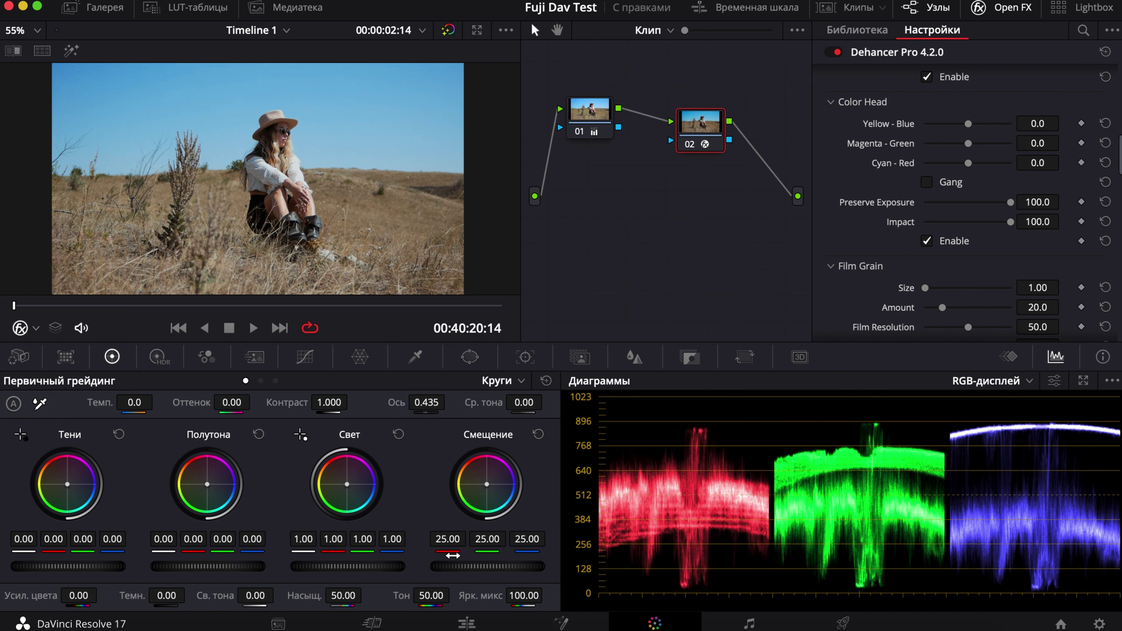
drag(448, 538, 428, 538)
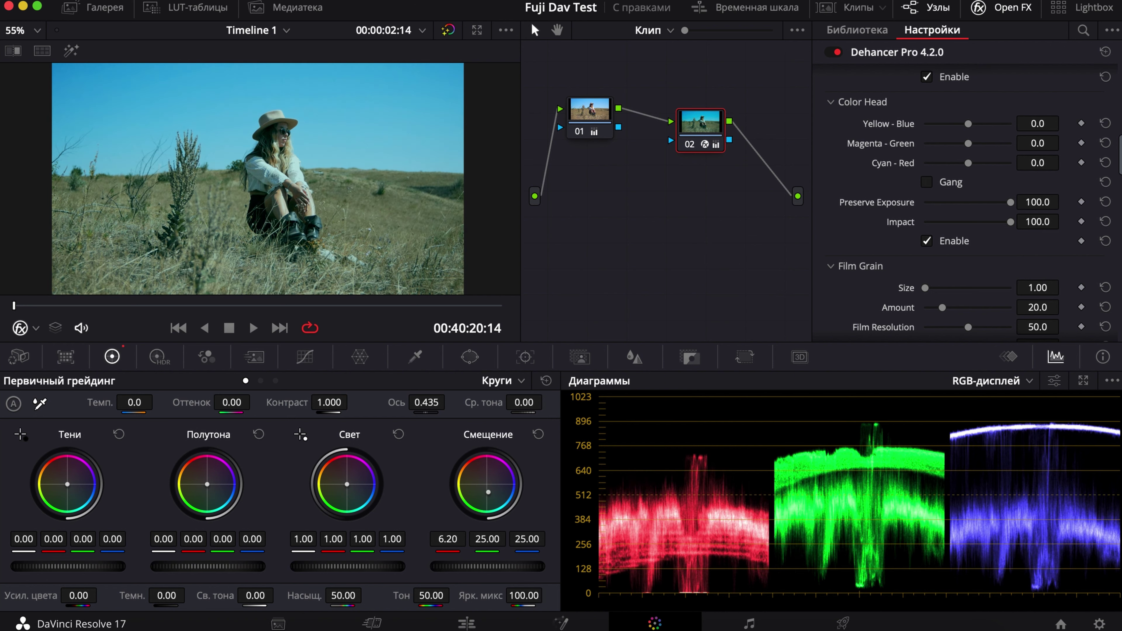
drag(447, 538, 452, 555)
double_click(451, 556)
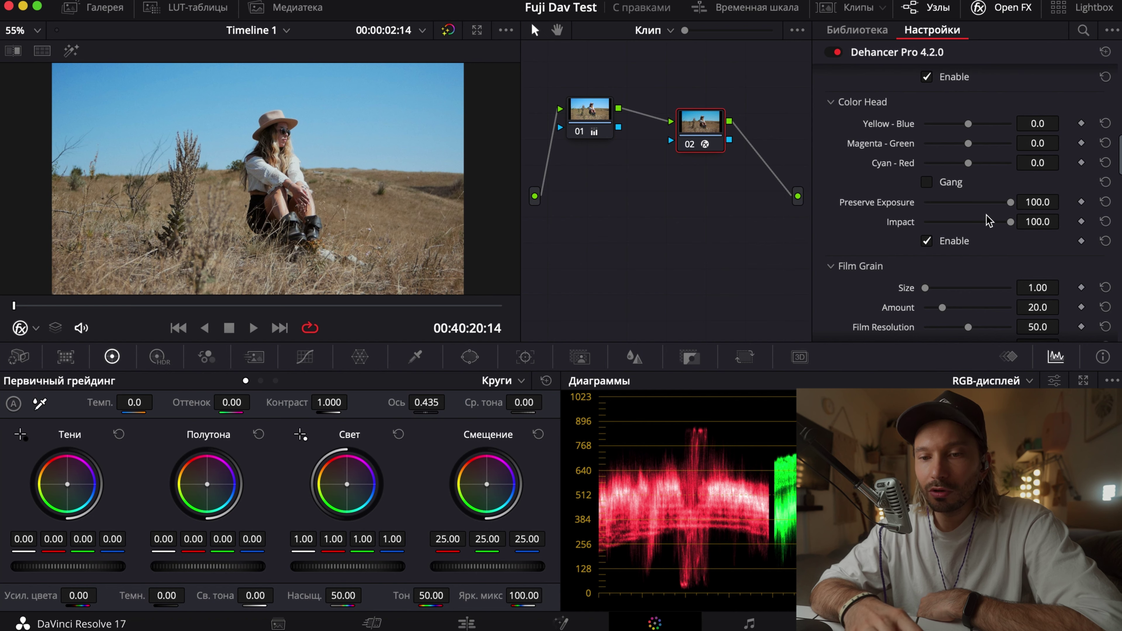
- Collapse the Color Head settings and expand the Film Grain settings
scroll(906, 222, down, 5)
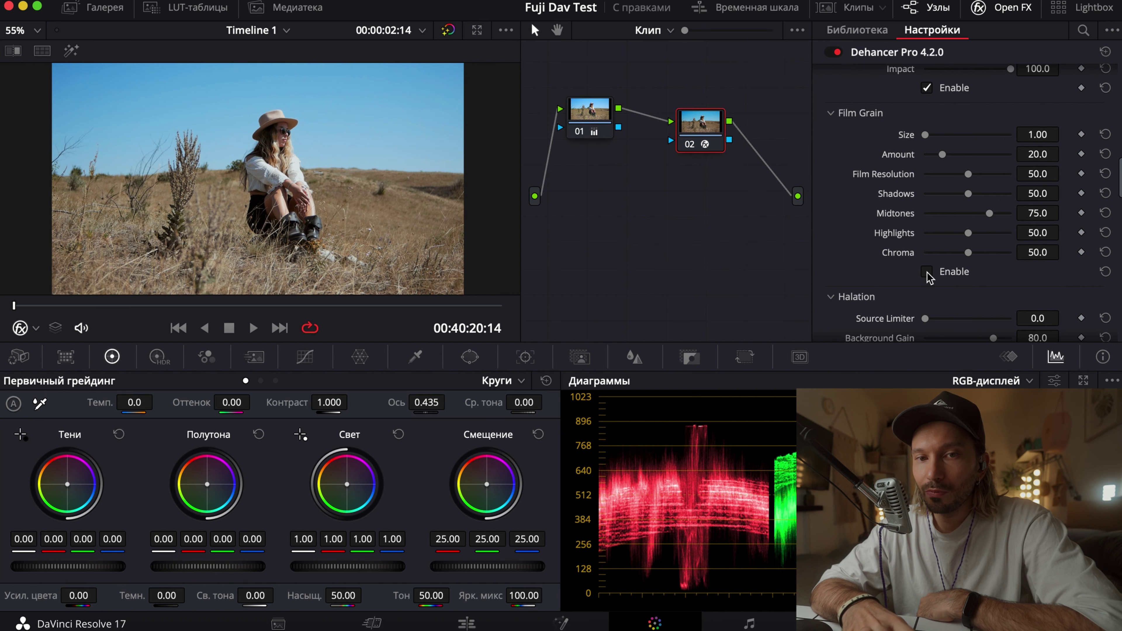
click(831, 113)
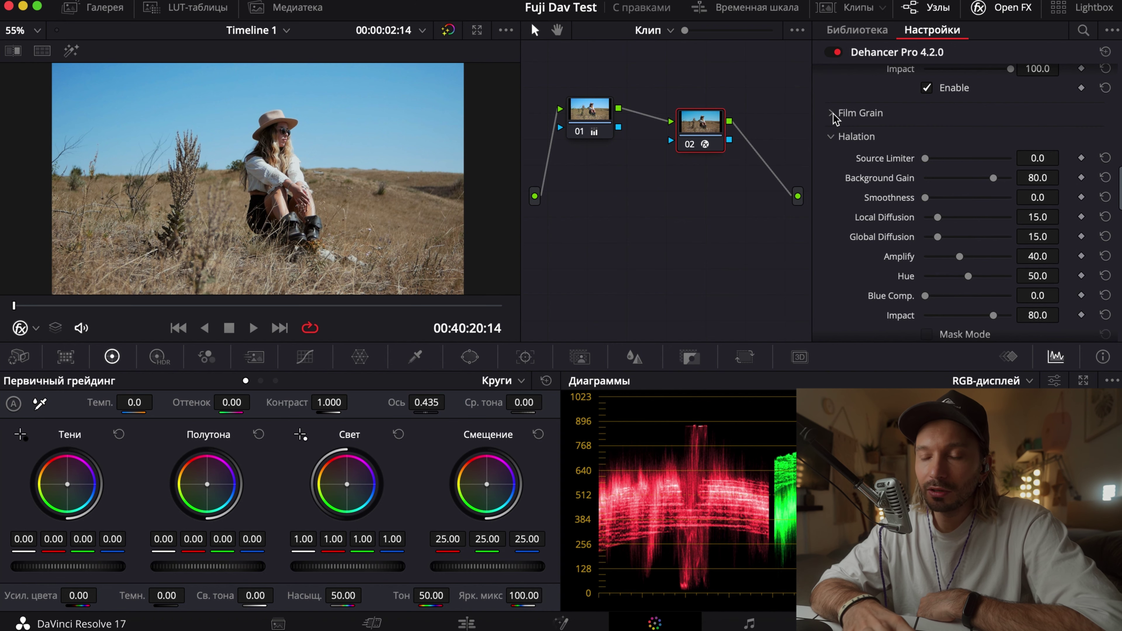
scroll(844, 121, up, 5)
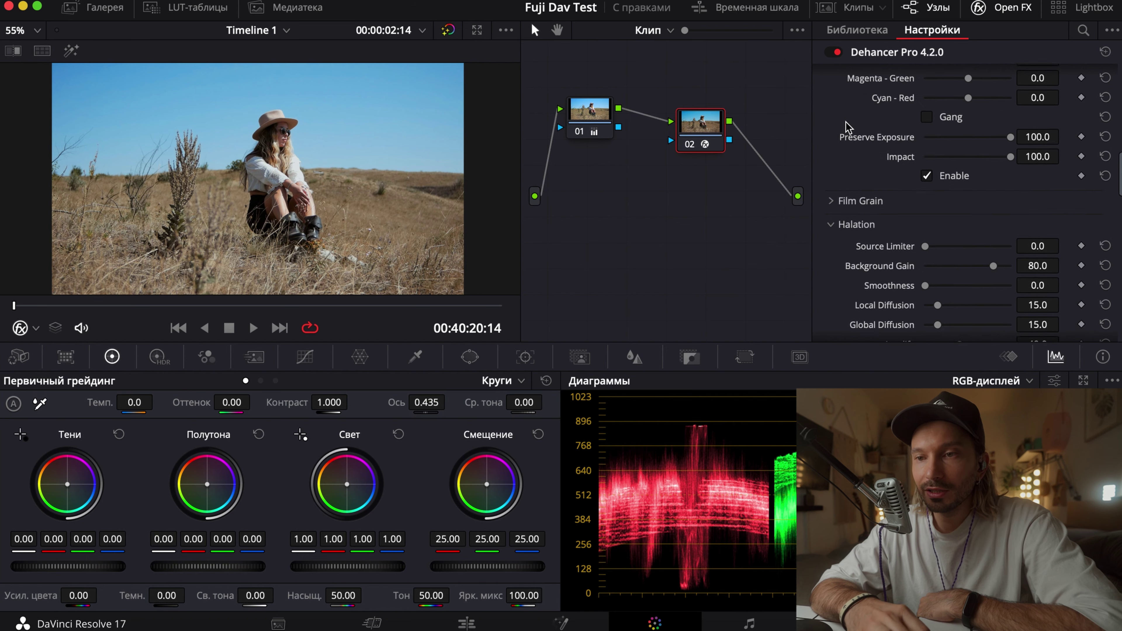
scroll(845, 126, down, 3)
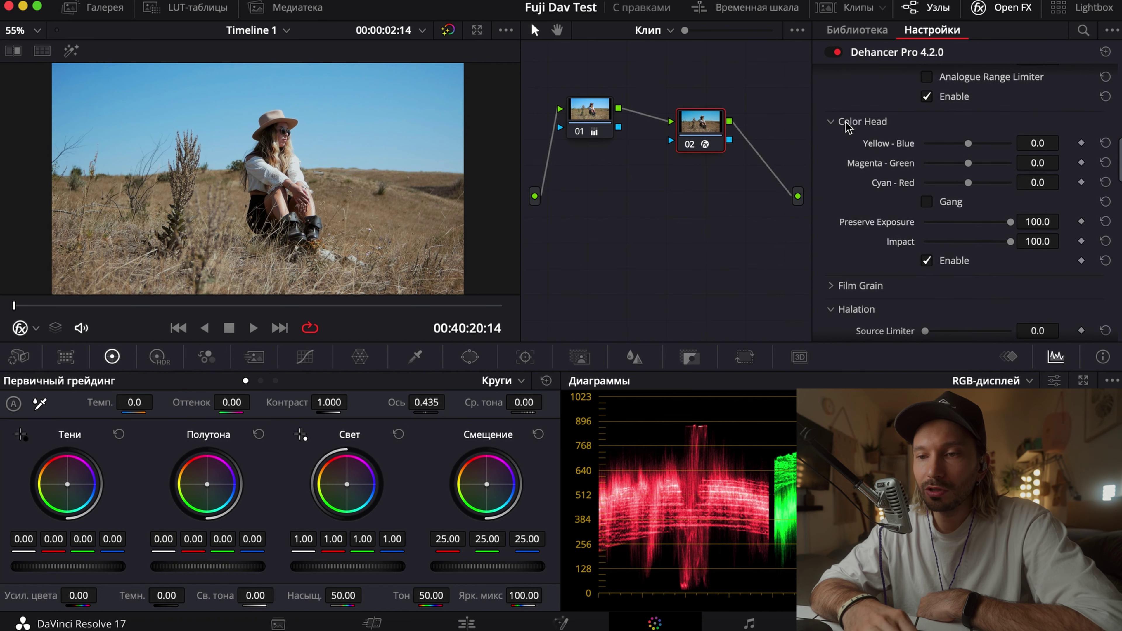
click(859, 91)
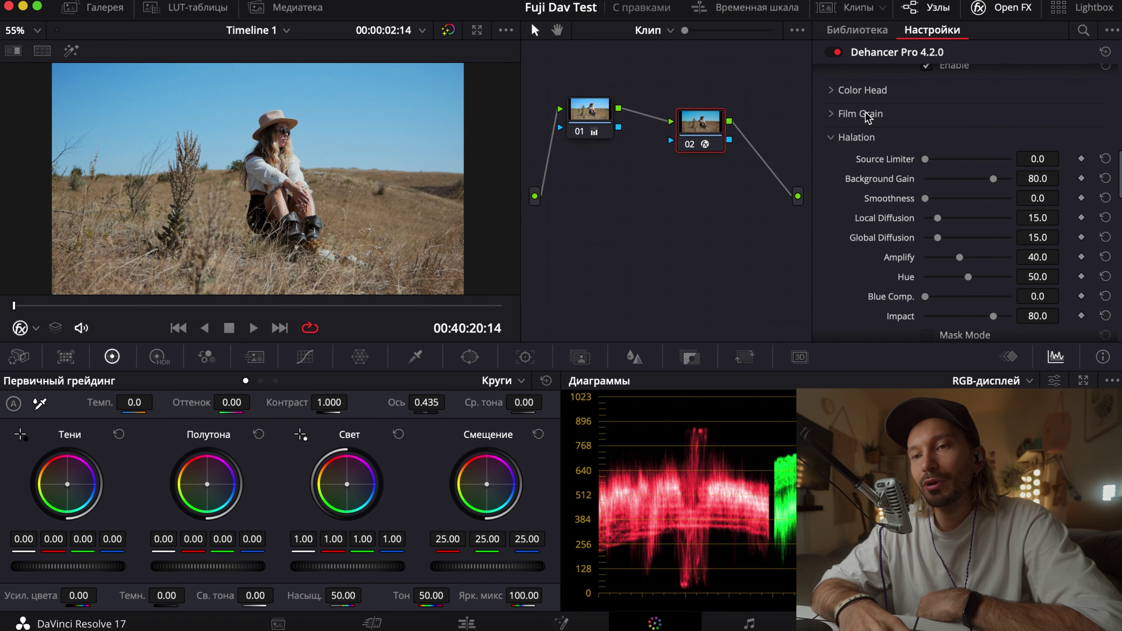
click(864, 116)
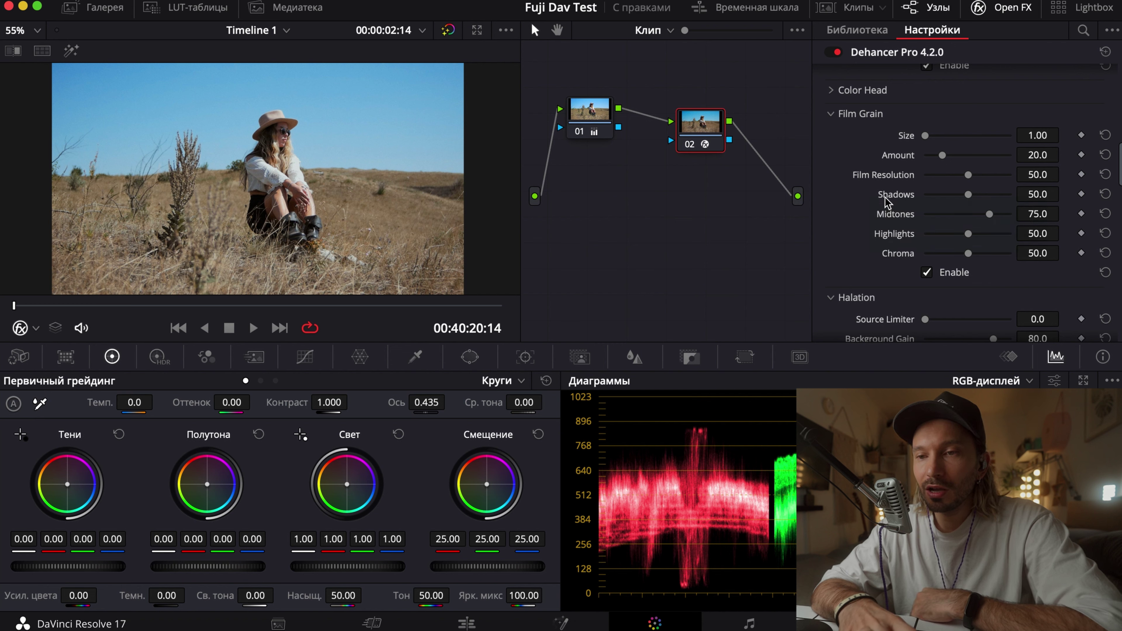
- Set the Film Grain Size to 3.02, Shadows to 25.7, Highlights to 48.6 and Midtones to 45.8, and collapse the section
click(940, 136)
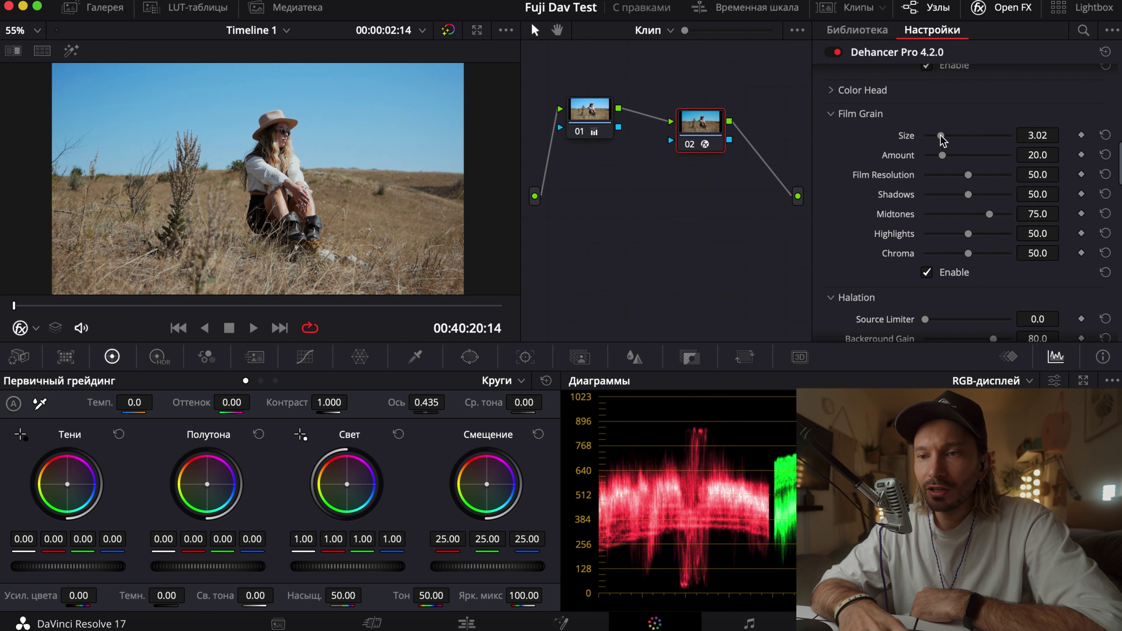
click(946, 194)
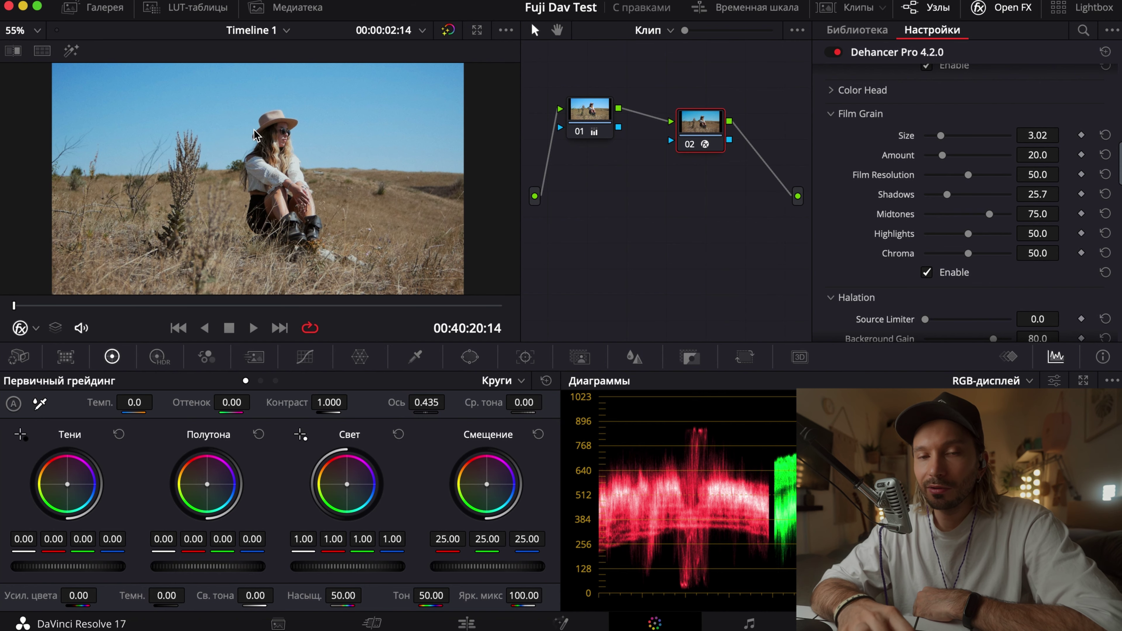
scroll(256, 134, up, 10)
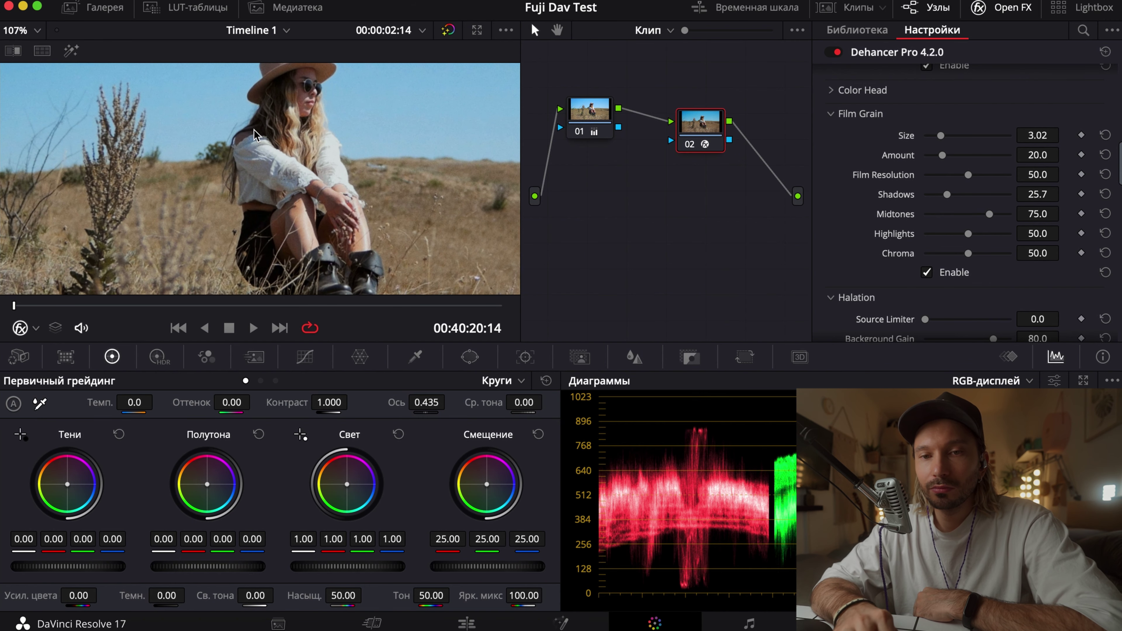
scroll(255, 135, up, 6)
drag(971, 237, 926, 234)
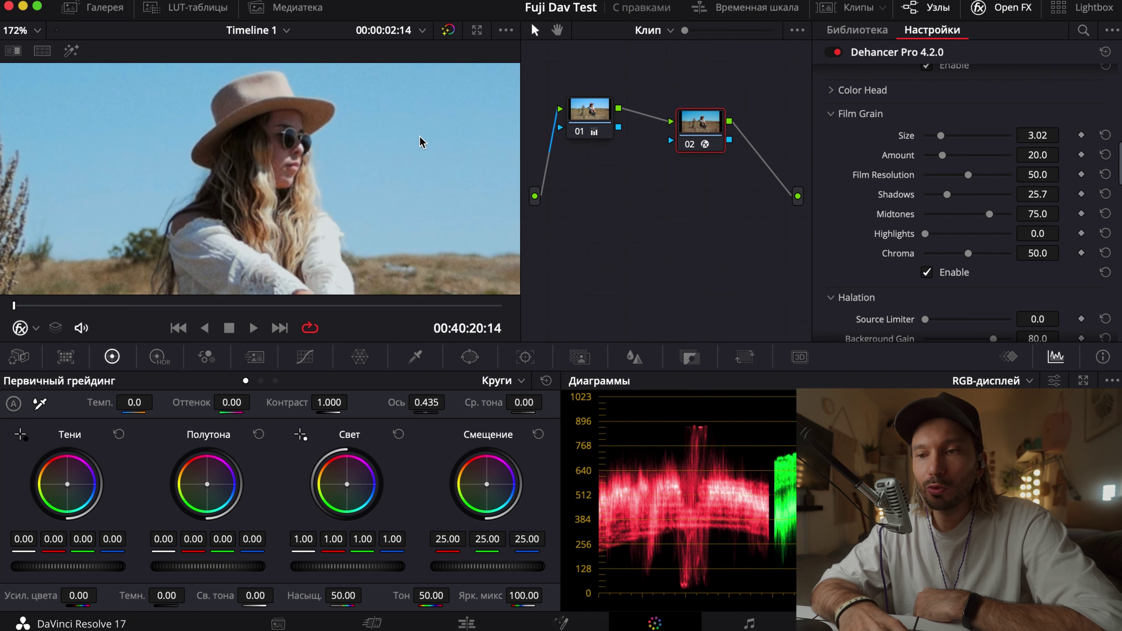
click(966, 234)
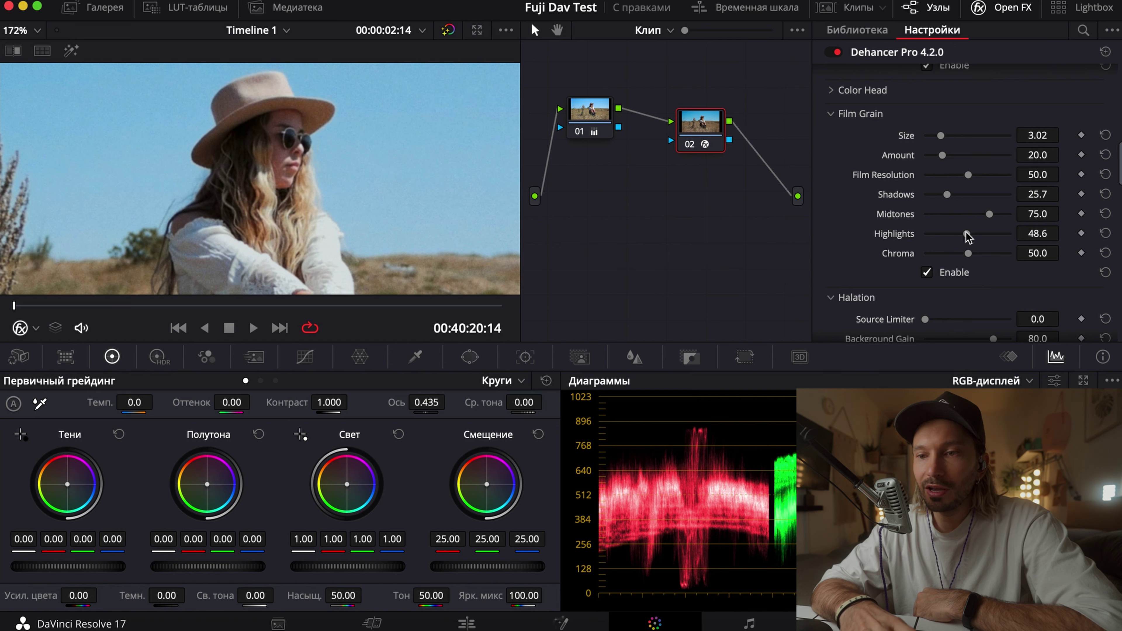
click(963, 214)
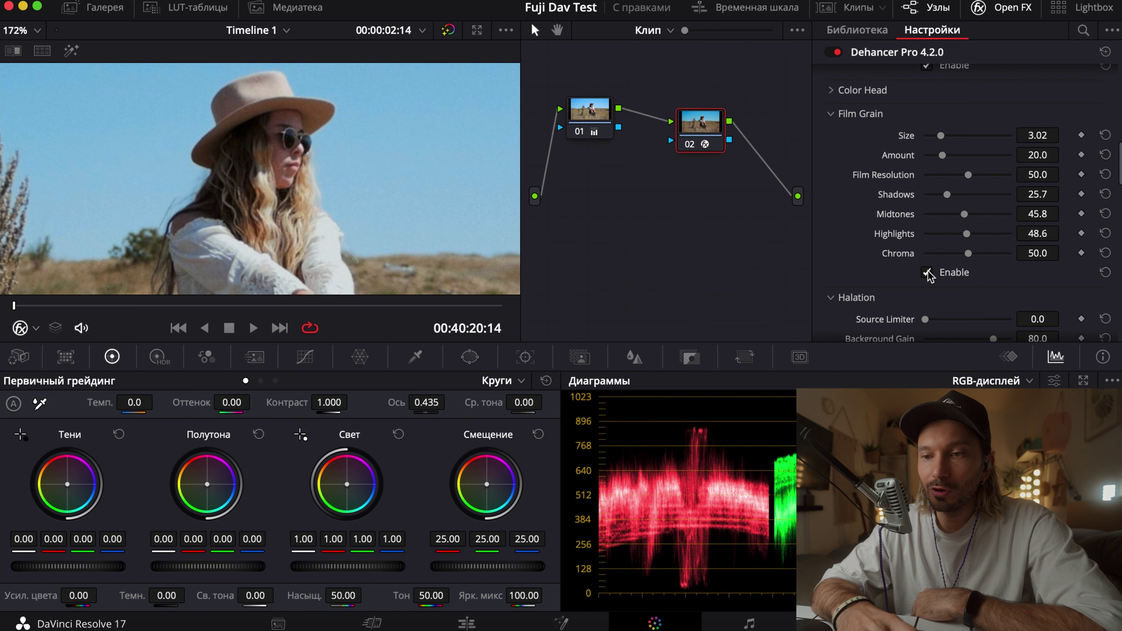
click(830, 113)
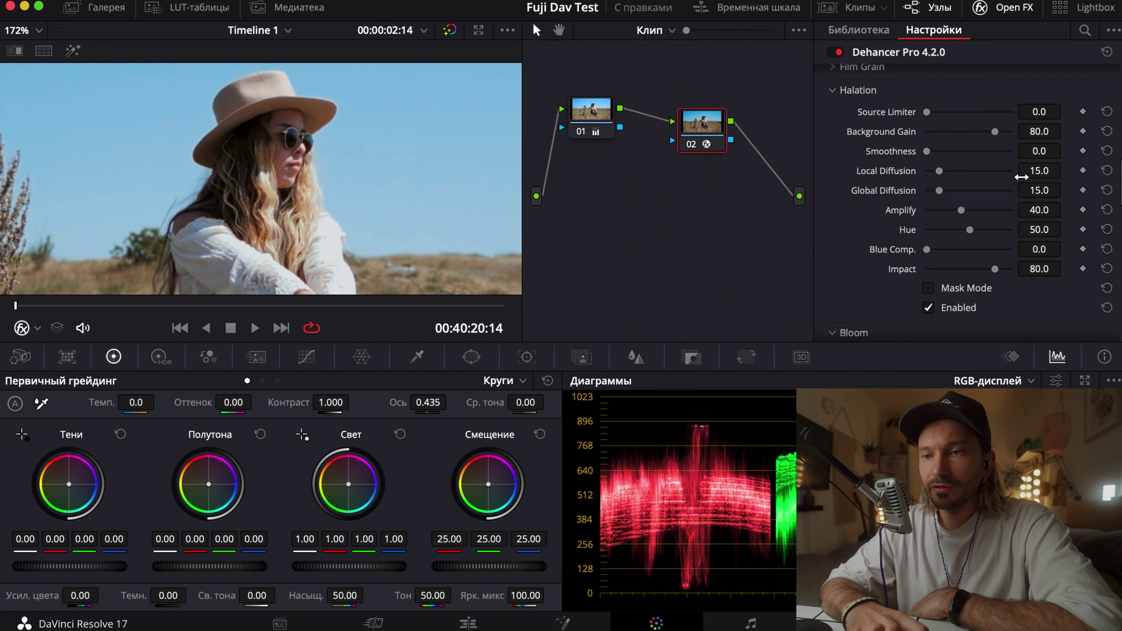
- Using the mask preview, set the Halation Source Limiter to 15.6, Local Diffusion to 56.9, Global Diffusion to 35.8 and Amplify to 22.0
click(949, 112)
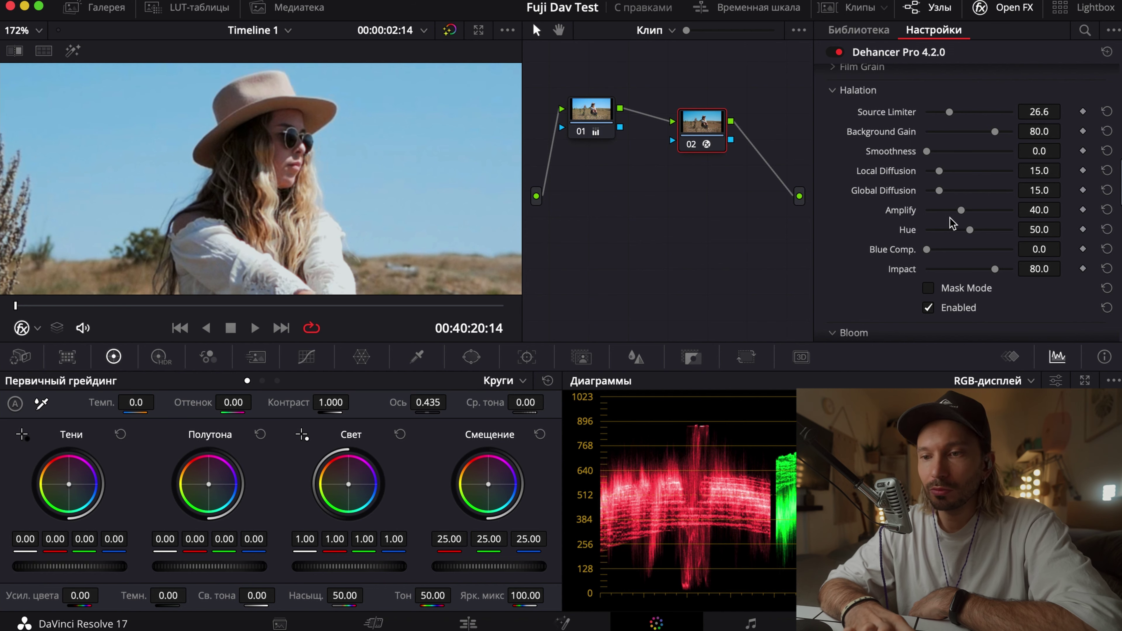
click(927, 288)
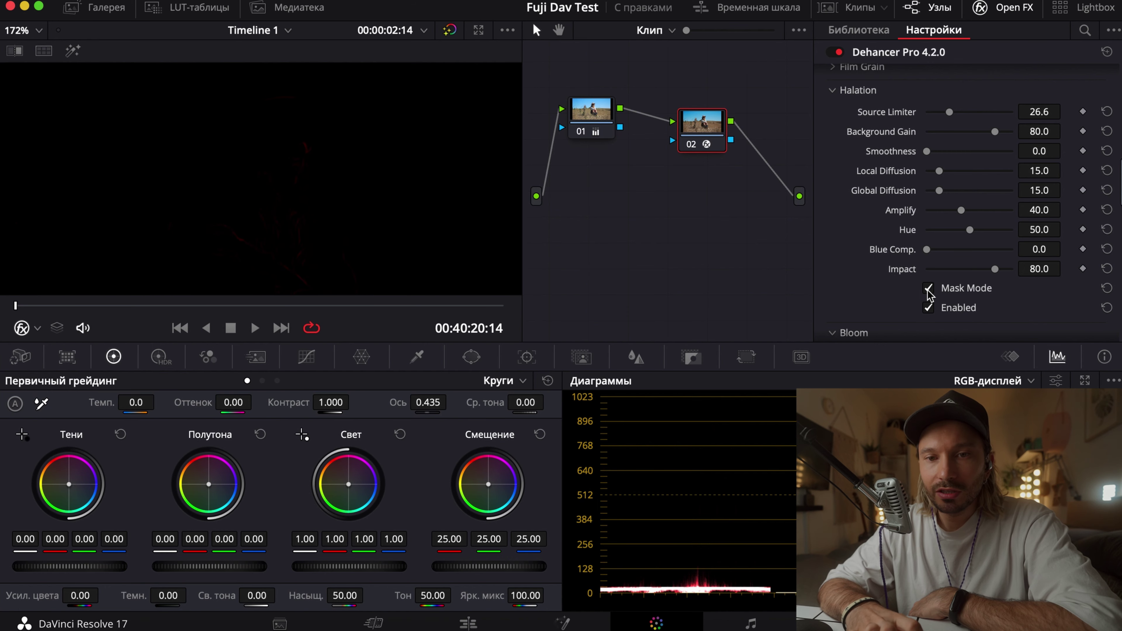
mouse_move(974, 171)
mouse_down()
mouse_move(988, 173)
mouse_move(977, 188)
mouse_up()
click(971, 190)
click(966, 112)
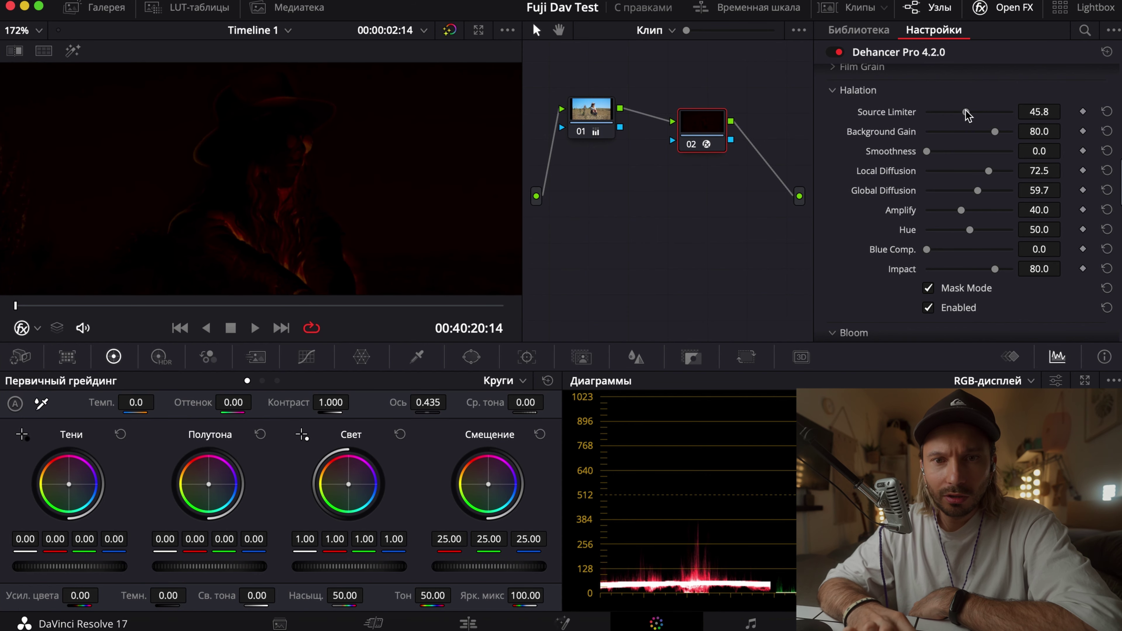
drag(965, 112, 941, 115)
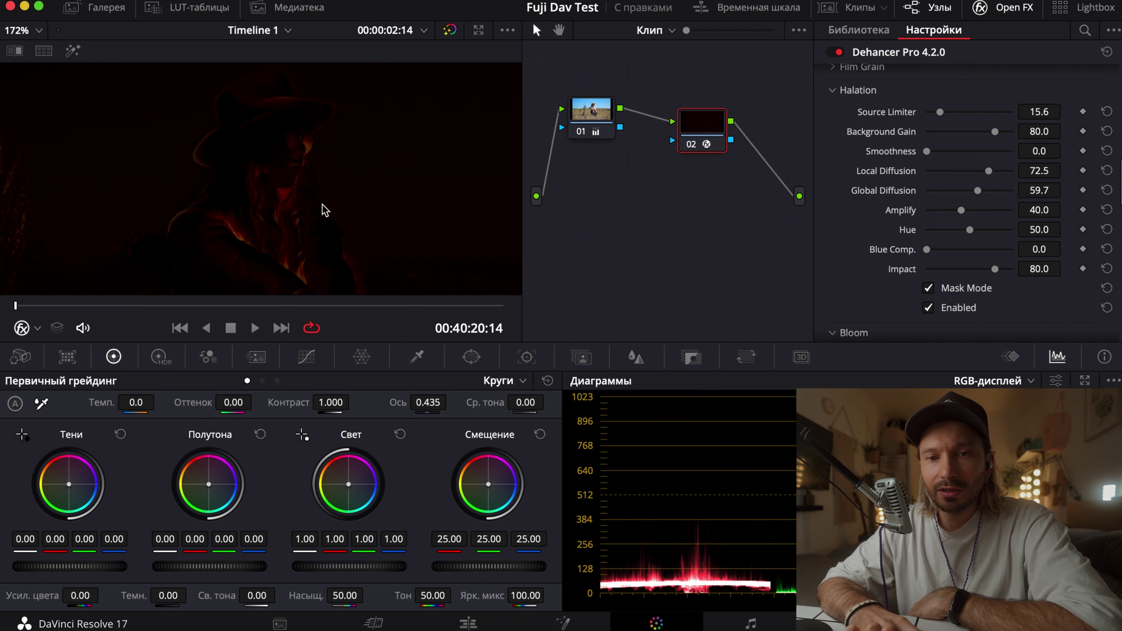
click(928, 289)
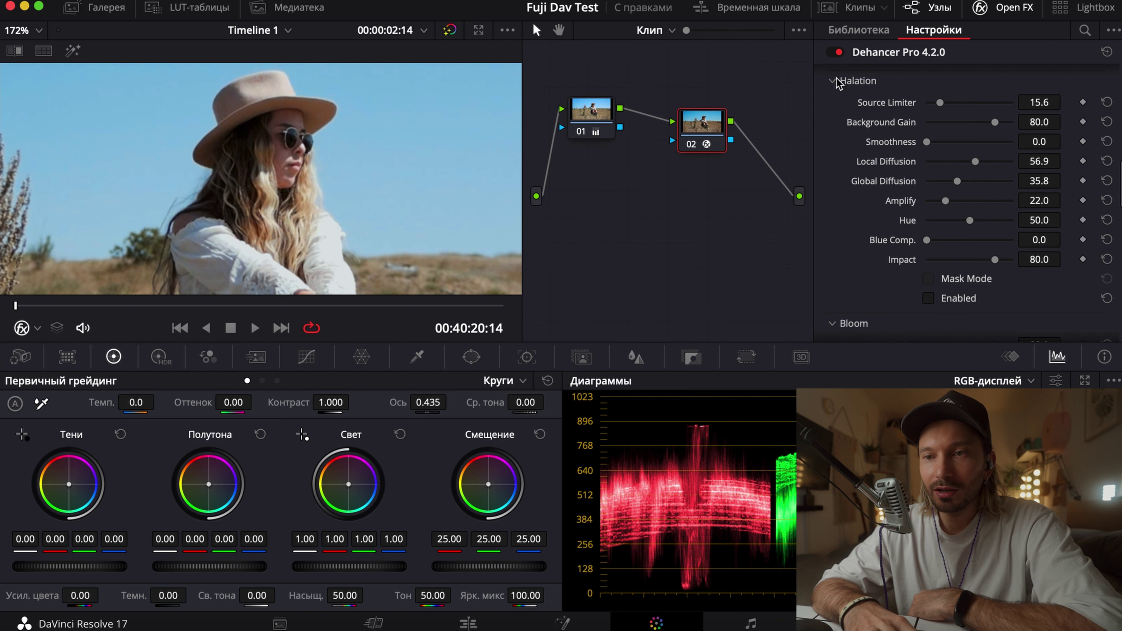
- Enable the Bloom effect with its existing settings
scroll(832, 271, down, 1)
scroll(832, 271, down, 10)
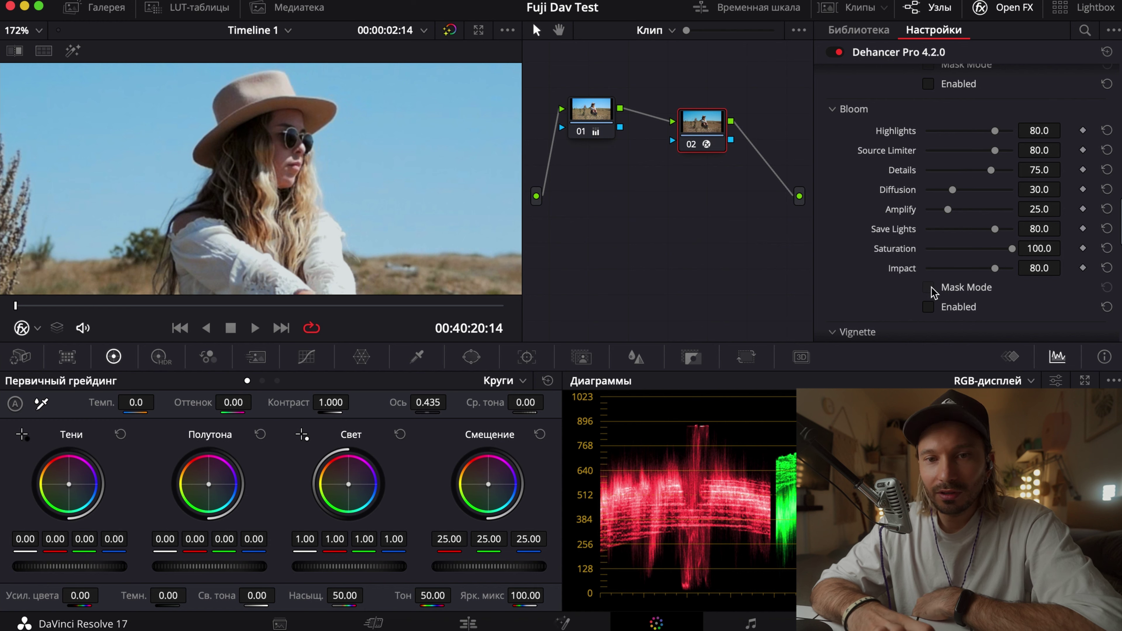
click(929, 307)
click(928, 307)
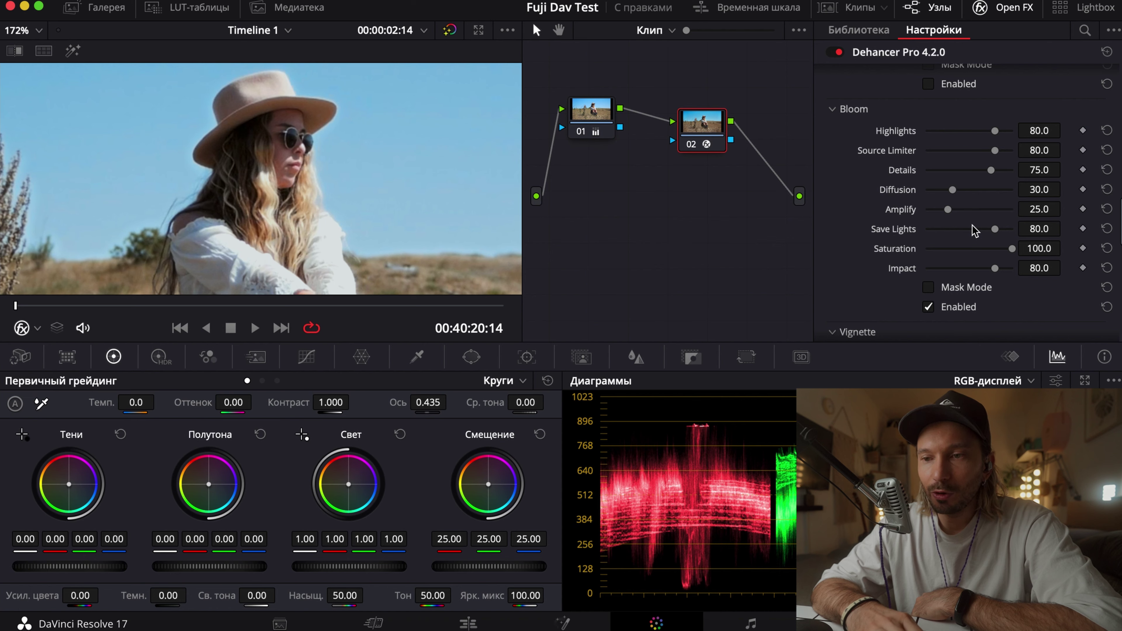
- Enable the Halation effect and collapse the Halation and Bloom sections
scroll(972, 199, up, 3)
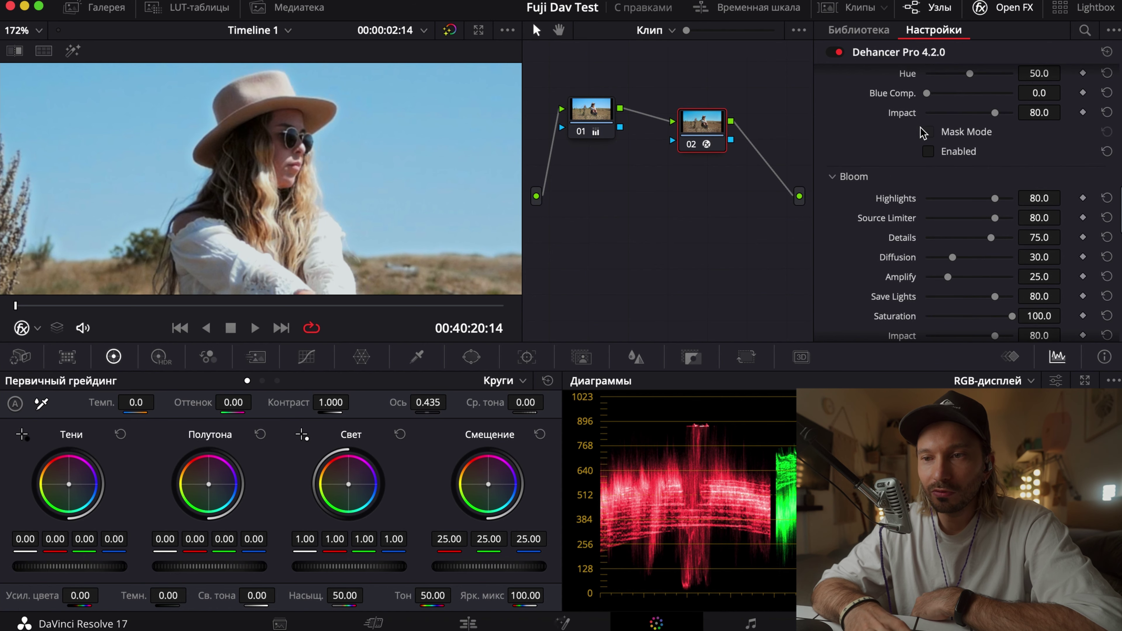
scroll(910, 150, up, 6)
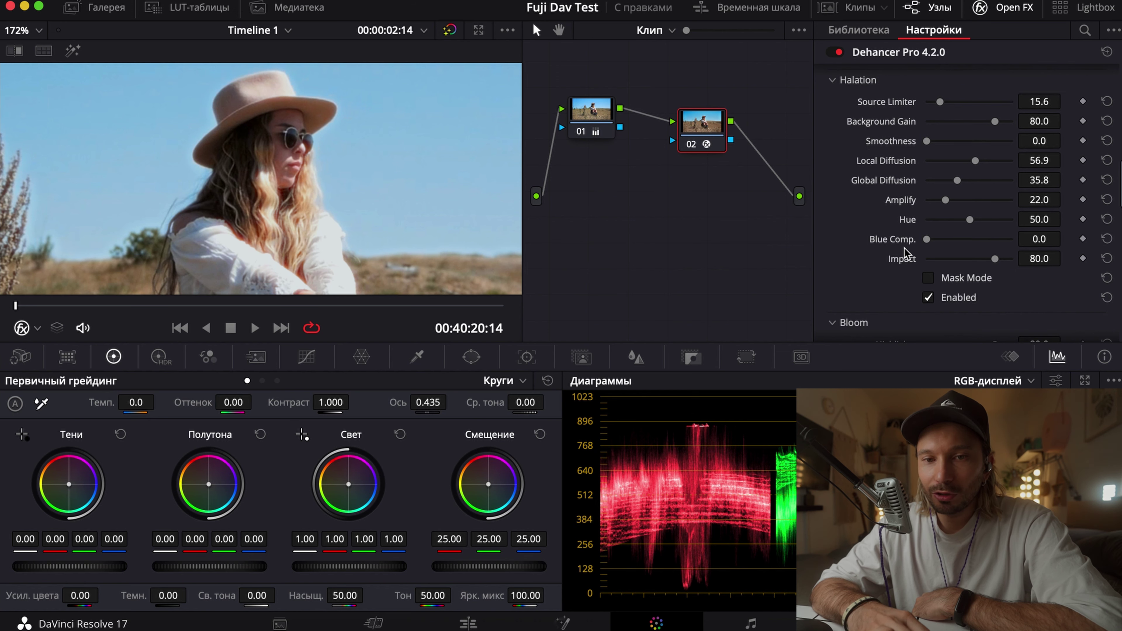
scroll(900, 245, down, 8)
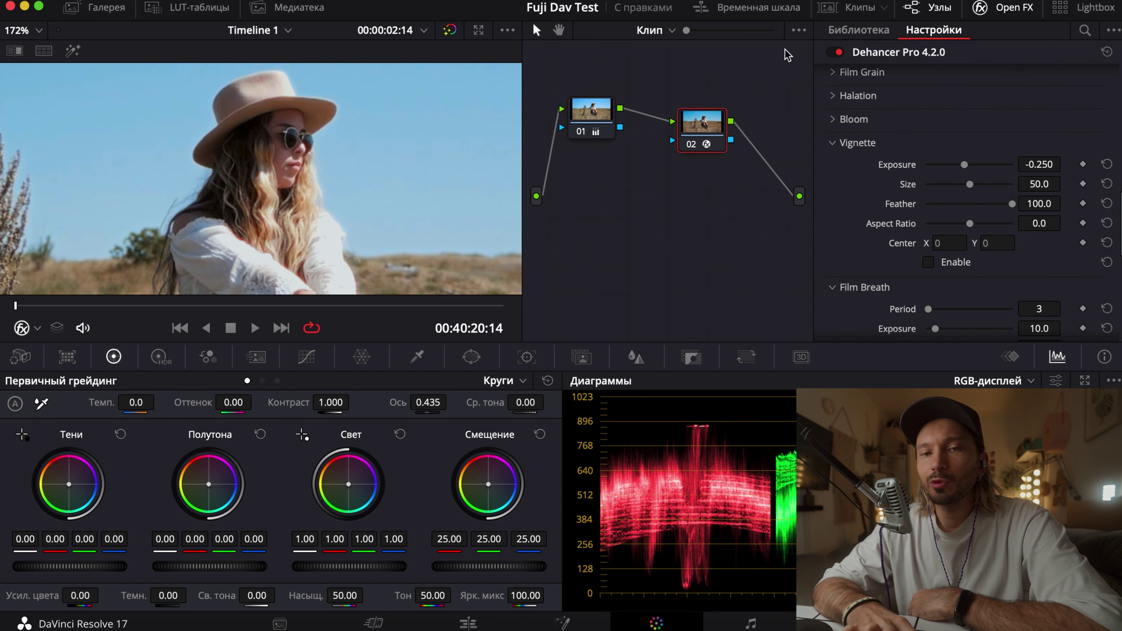
- Fit the clip to the viewer window and toggle the Dehancer Pro effect off and on to compare the image before and after
click(22, 30)
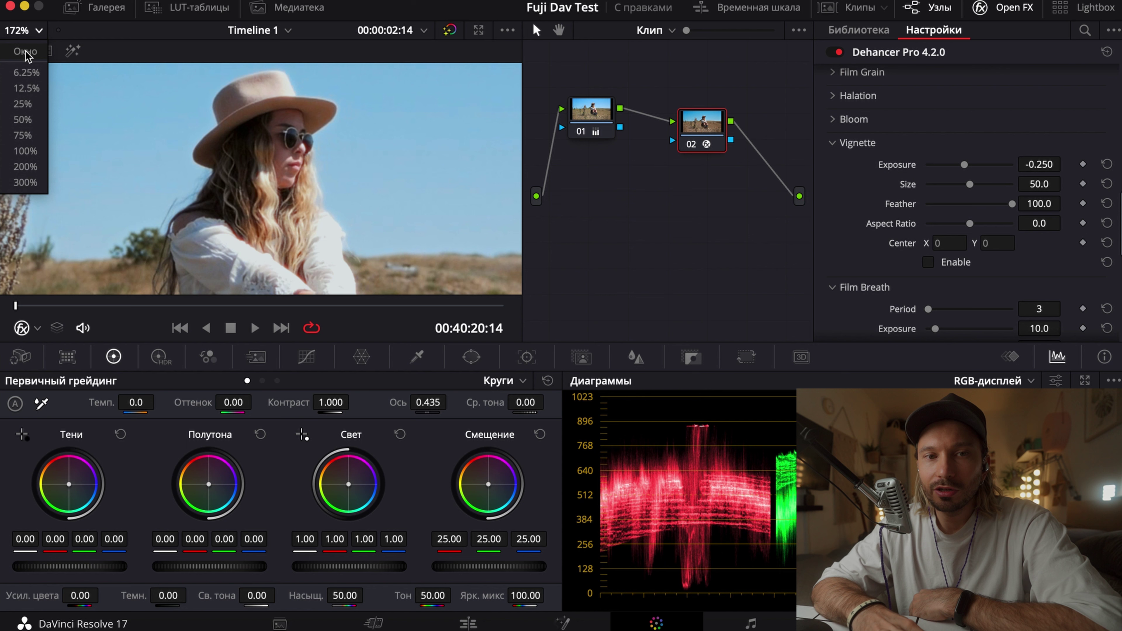
click(25, 52)
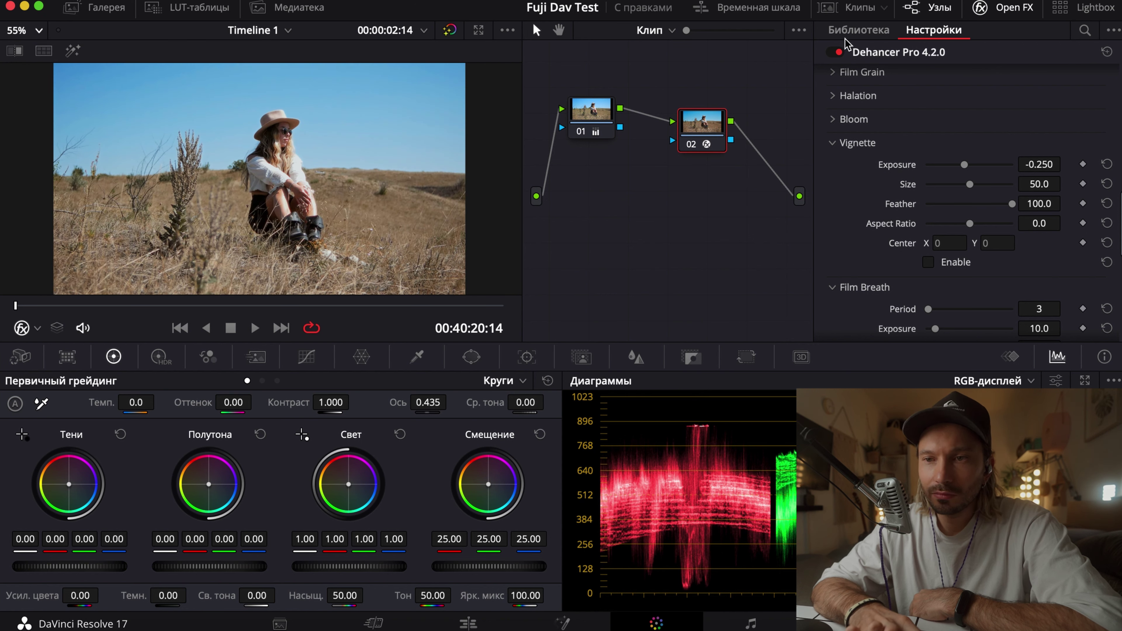
click(832, 52)
click(833, 52)
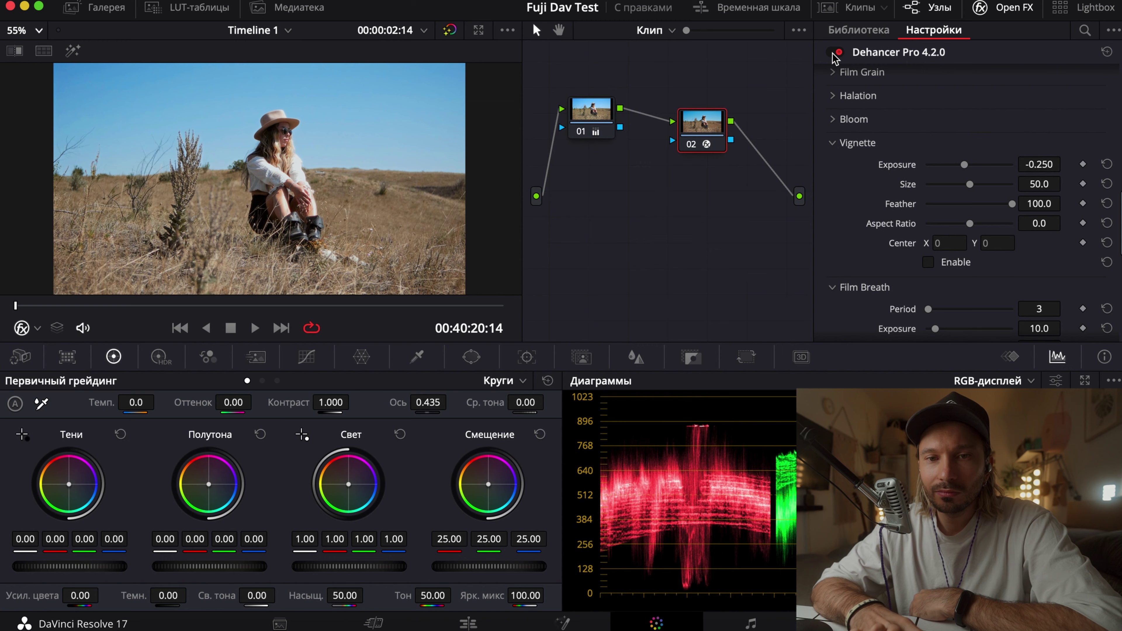
click(832, 52)
click(832, 52)
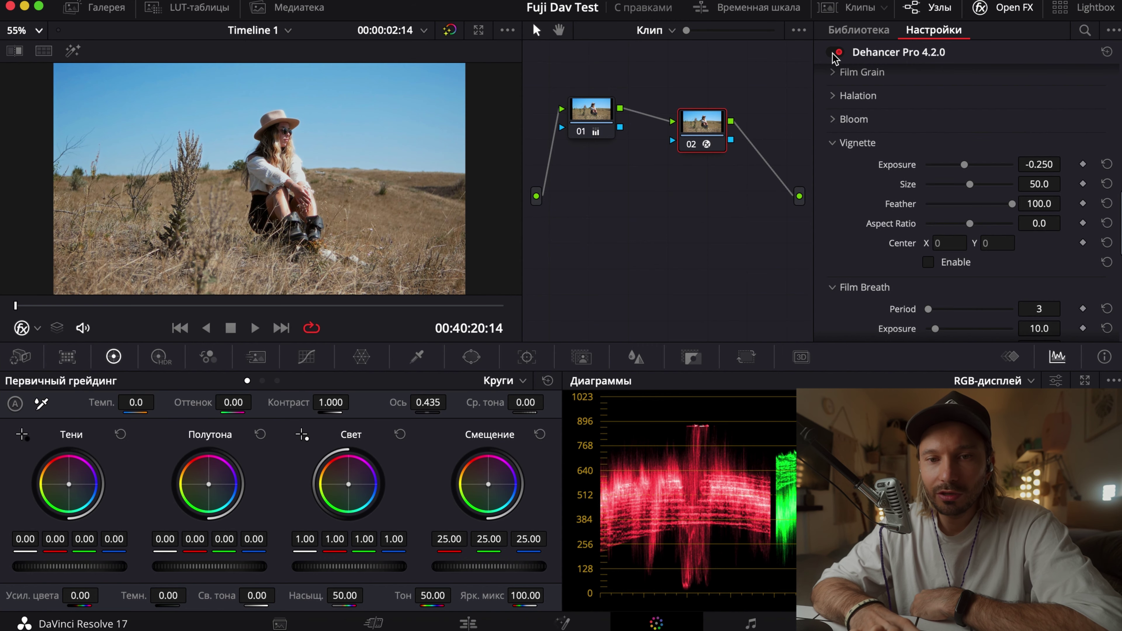
- Enable the Vignette with Exposure set to -0.862, and collapse the Vignette, Film Breath and Gate Weave sections
scroll(861, 110, down, 1)
click(854, 130)
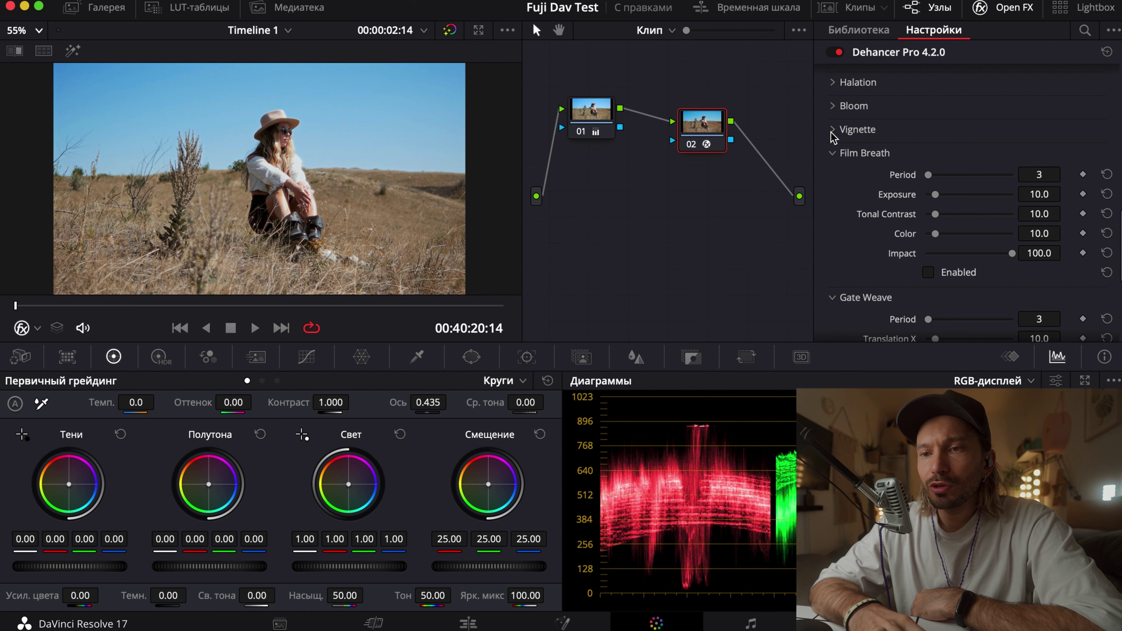
click(854, 131)
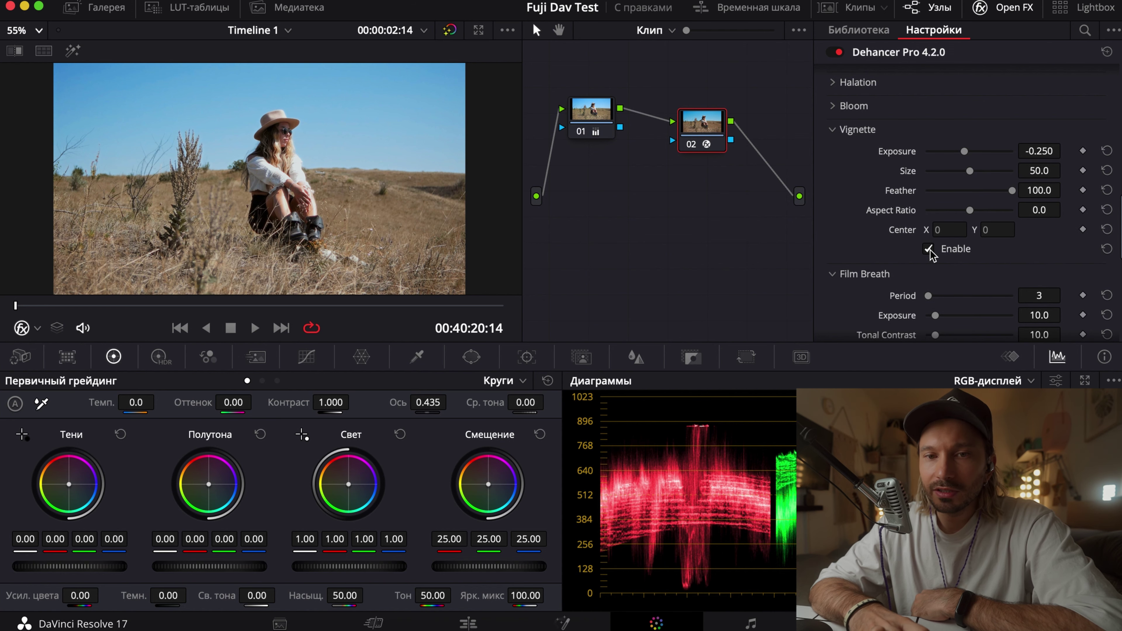
click(951, 151)
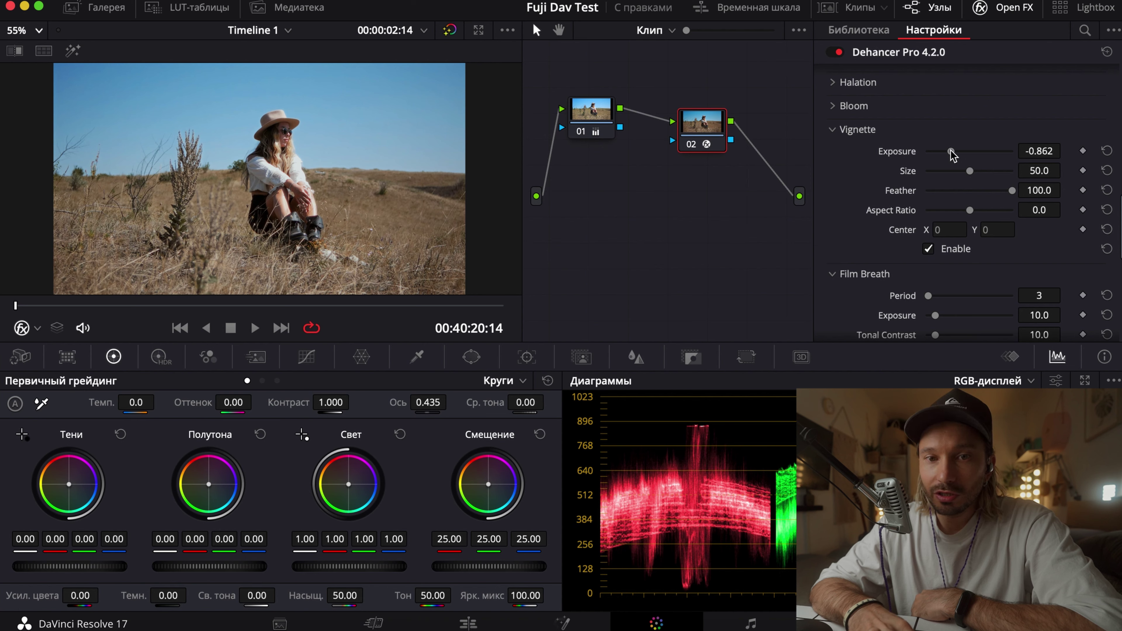
click(914, 129)
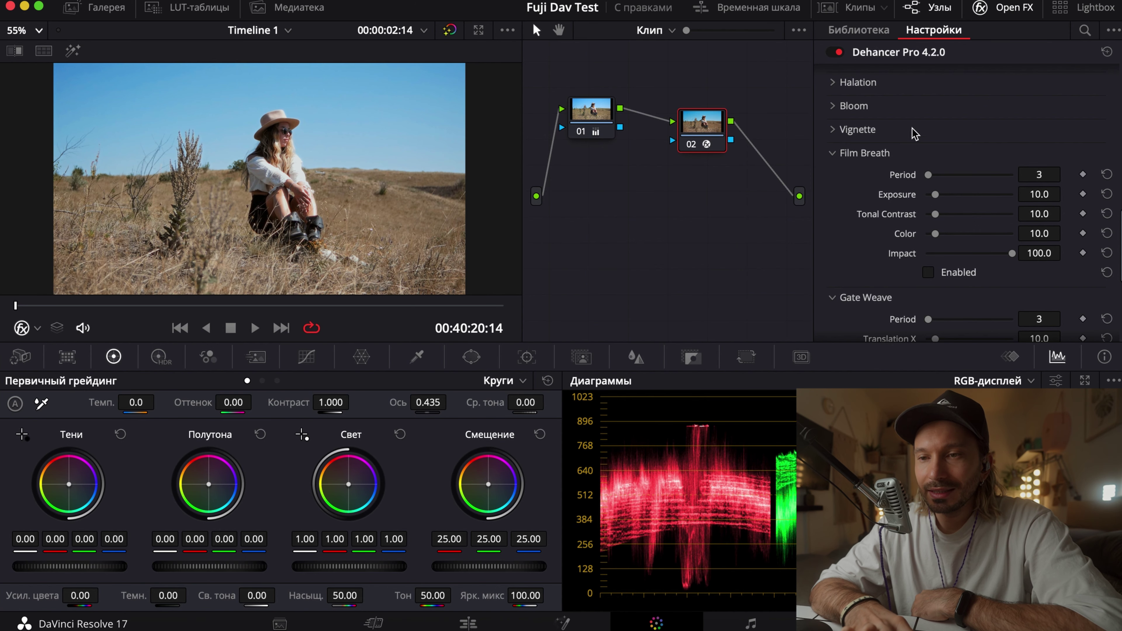
click(866, 153)
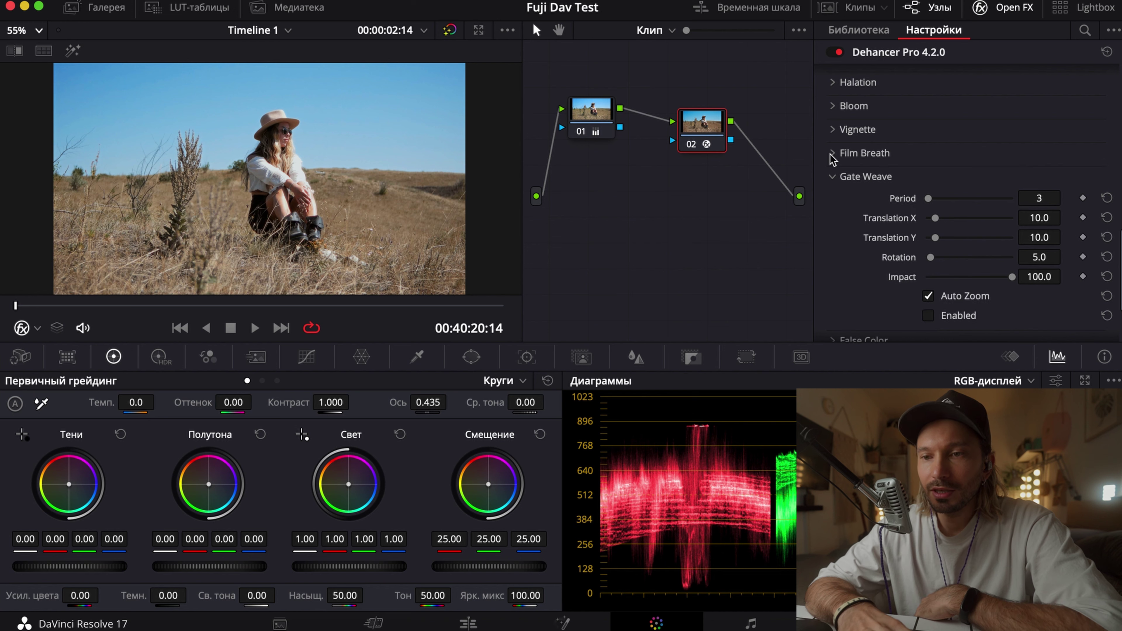
click(834, 178)
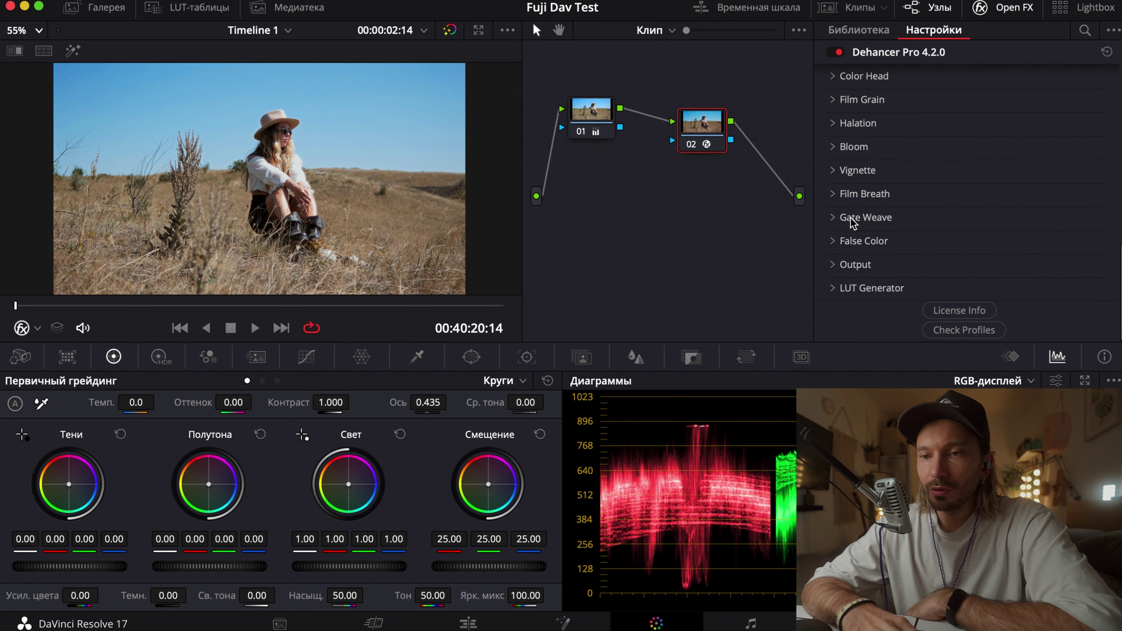
- Examine the image's exposure zones with the False Color IRE, 16 zones overlay, switch it off and collapse the section
click(843, 242)
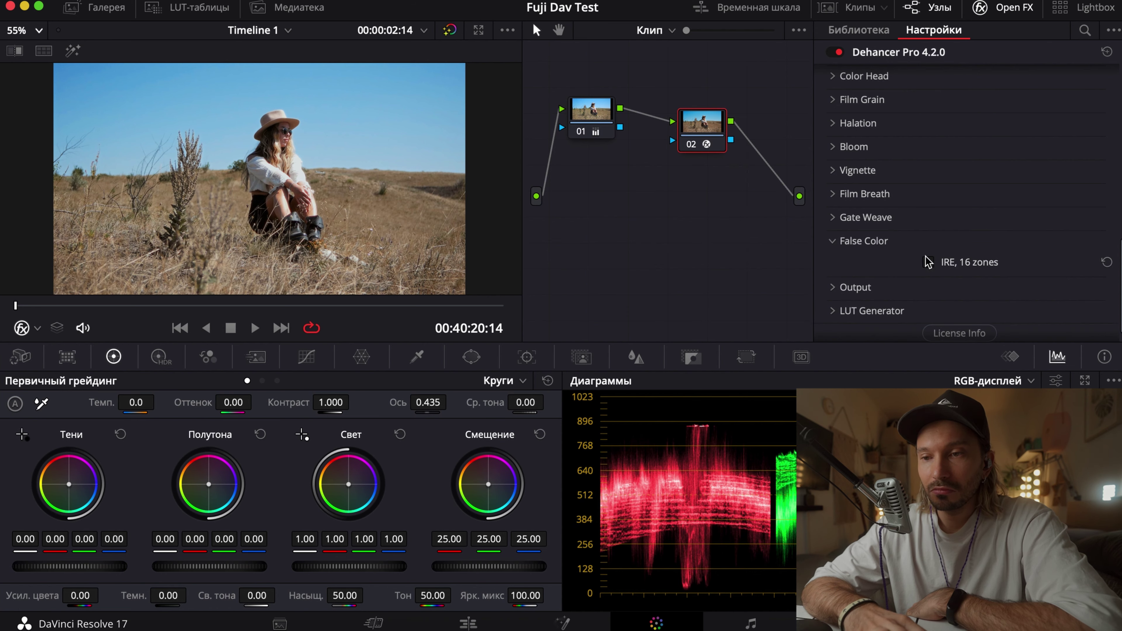
click(928, 262)
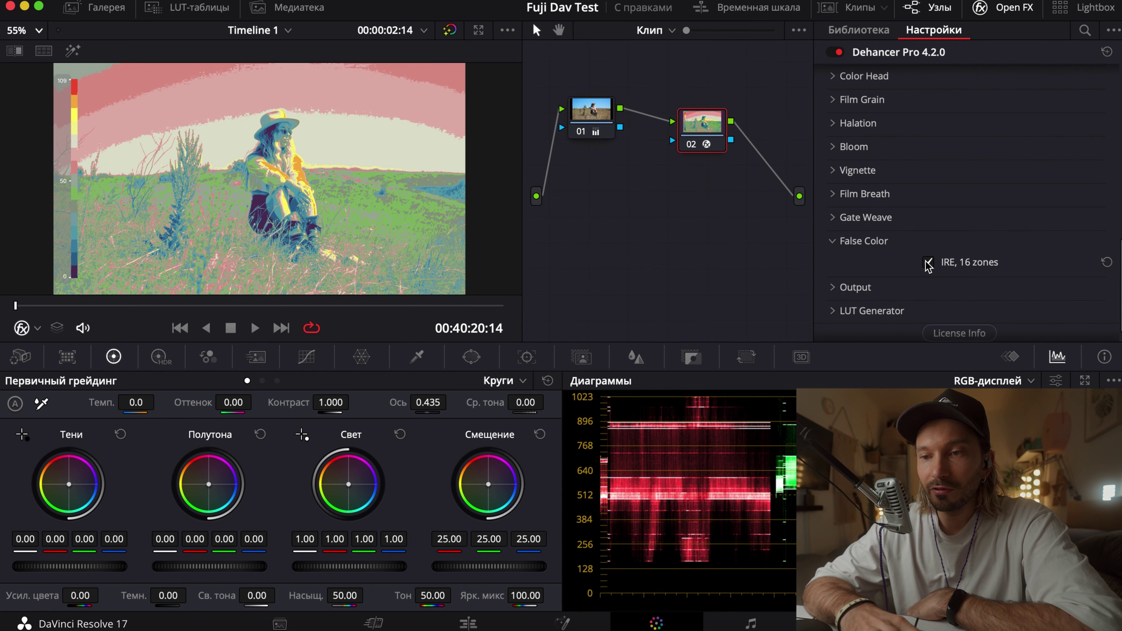
click(891, 243)
- Try a different Total Impact in the Output section, return it to 100.0 and collapse the section
click(835, 265)
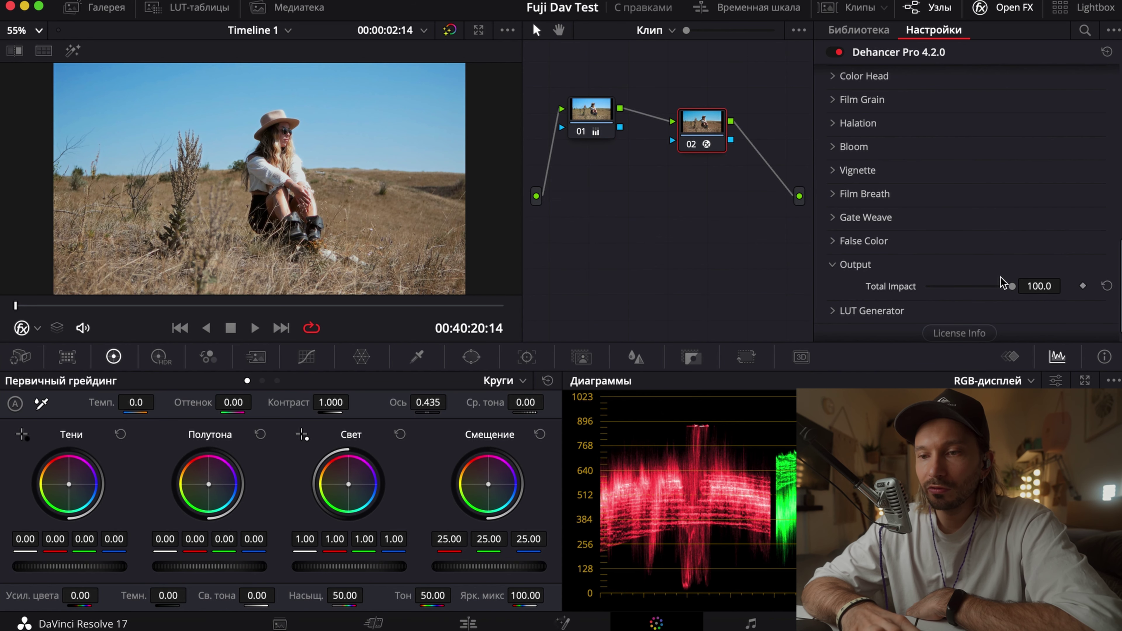
mouse_move(1000, 288)
mouse_down()
mouse_move(926, 288)
mouse_move(1050, 290)
mouse_move(912, 310)
mouse_move(1020, 287)
mouse_up()
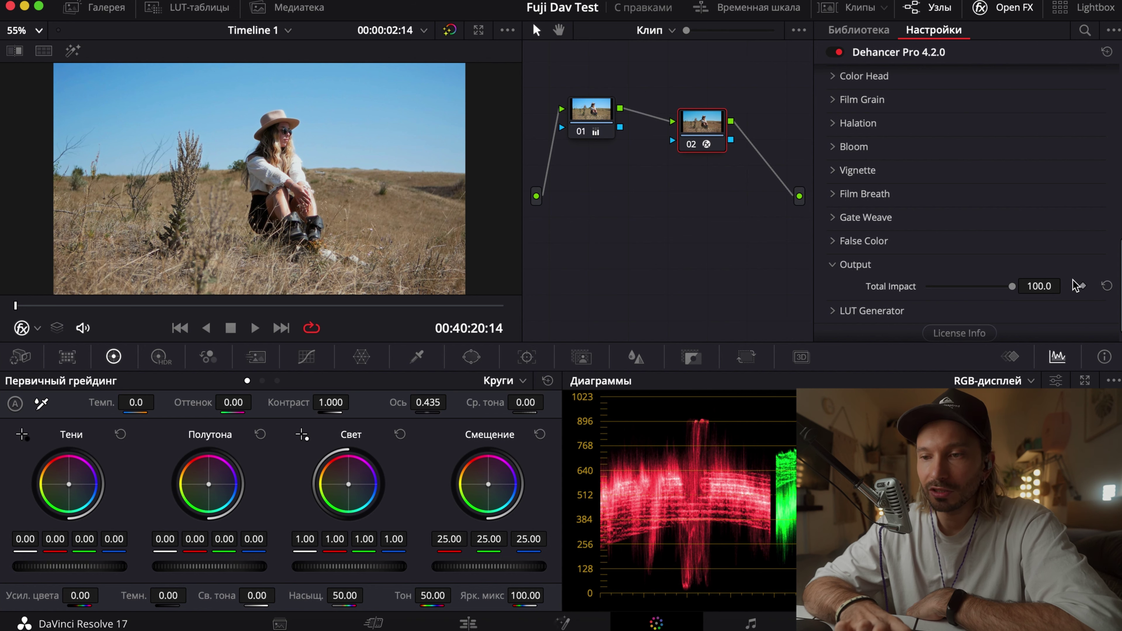
click(833, 265)
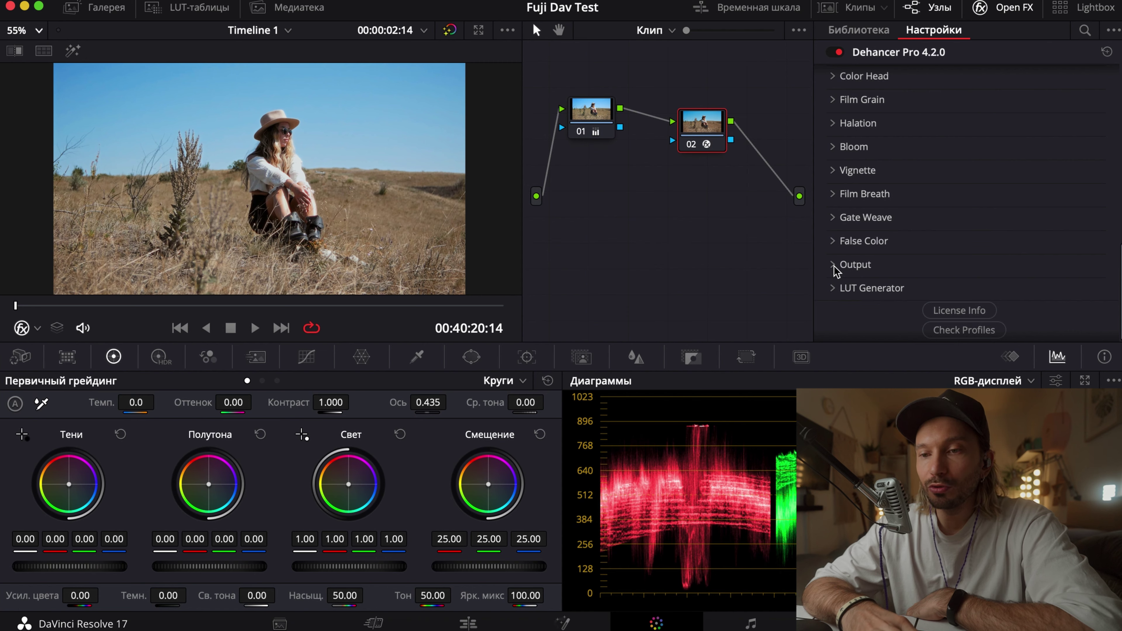
- Review the film, expand and print settings, and set the LUT Generator's LUT Size to Normal (33x33x33)
click(835, 288)
scroll(841, 301, down, 2)
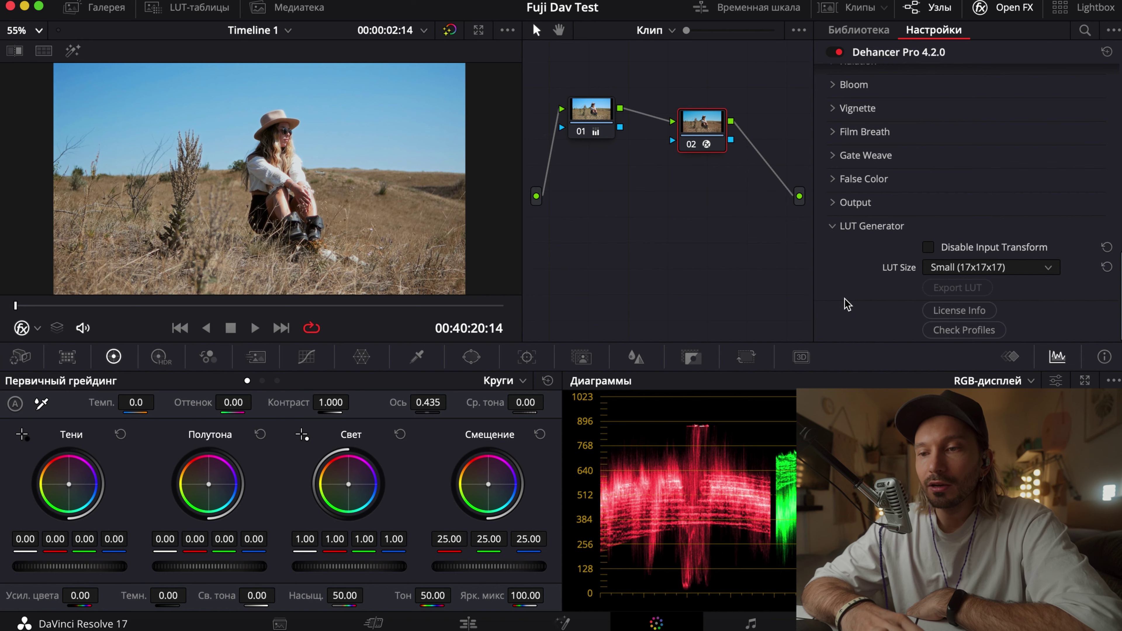
scroll(844, 304, up, 10)
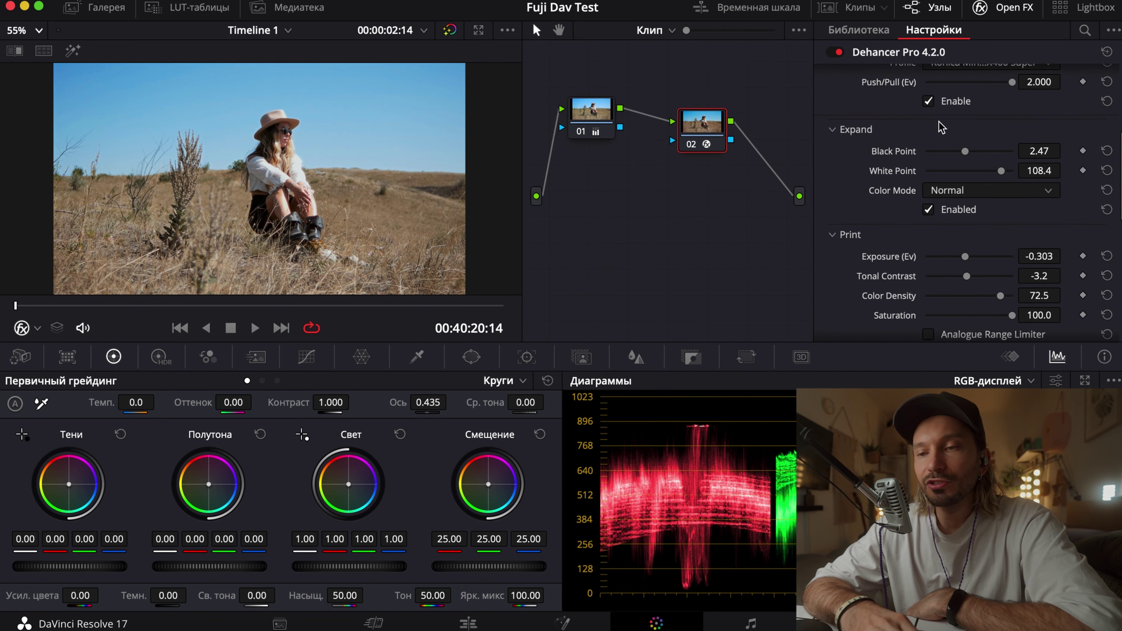
scroll(940, 126, up, 7)
scroll(945, 122, down, 6)
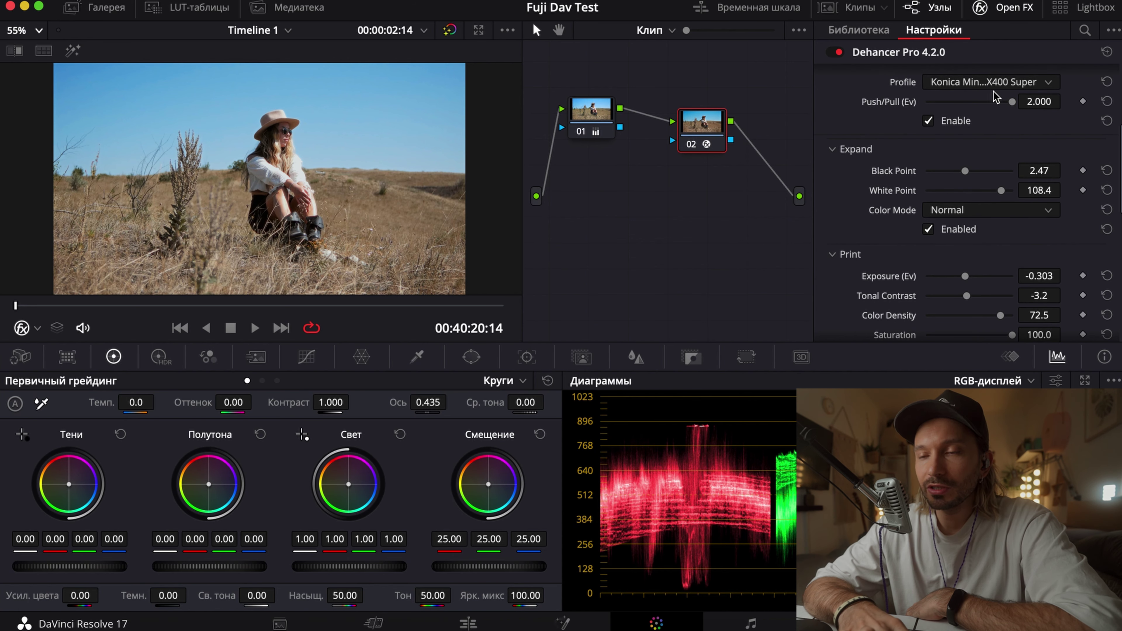
scroll(884, 158, down, 15)
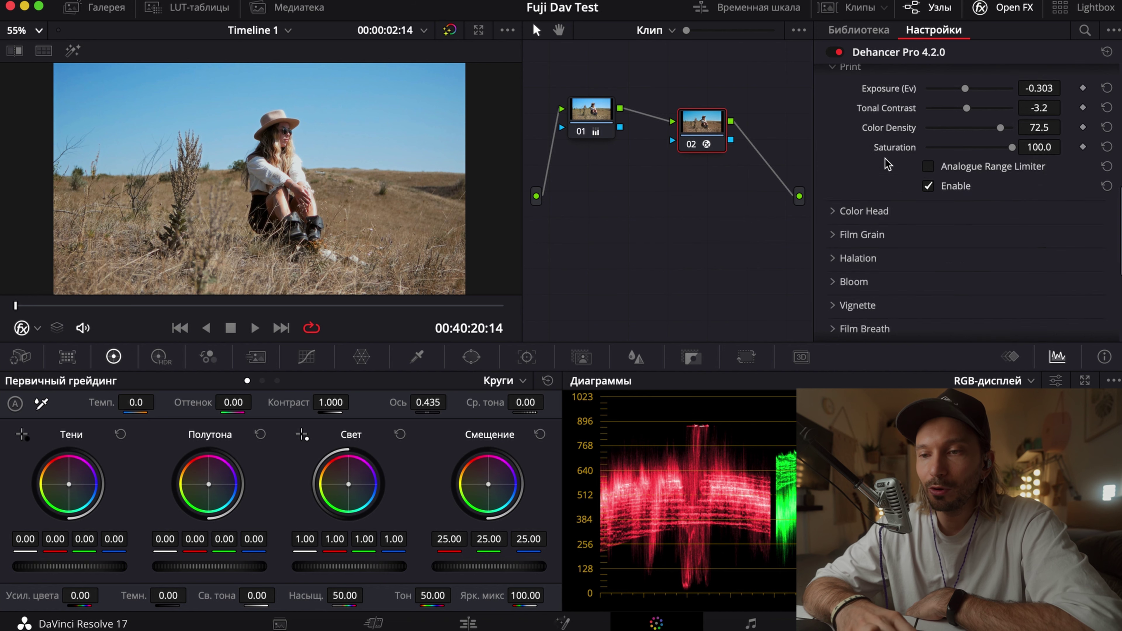
click(994, 267)
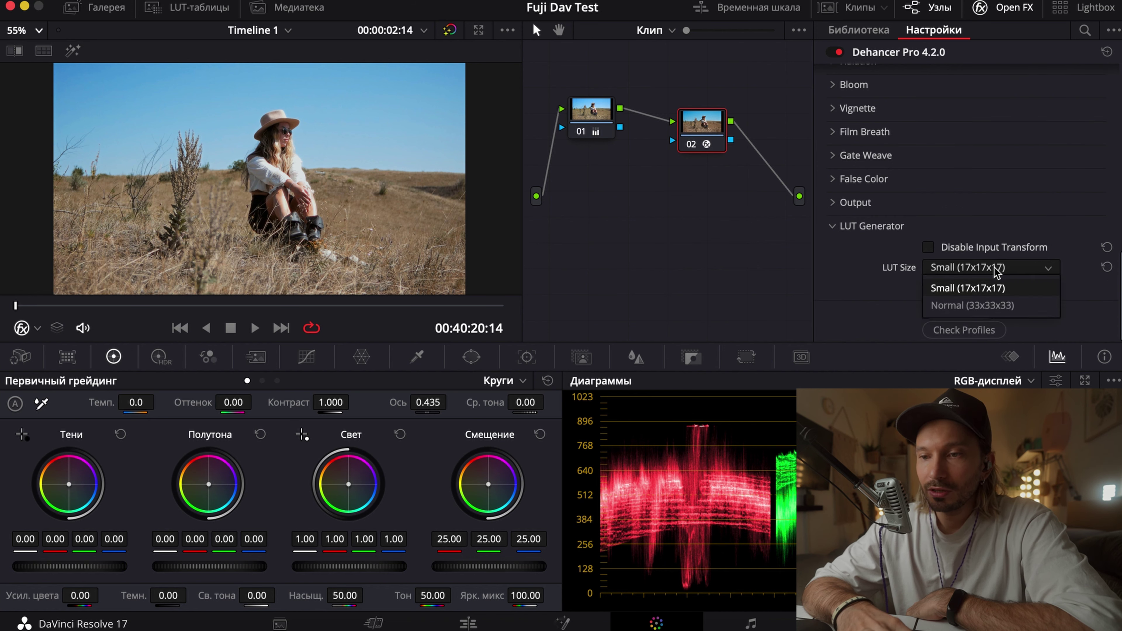
click(972, 305)
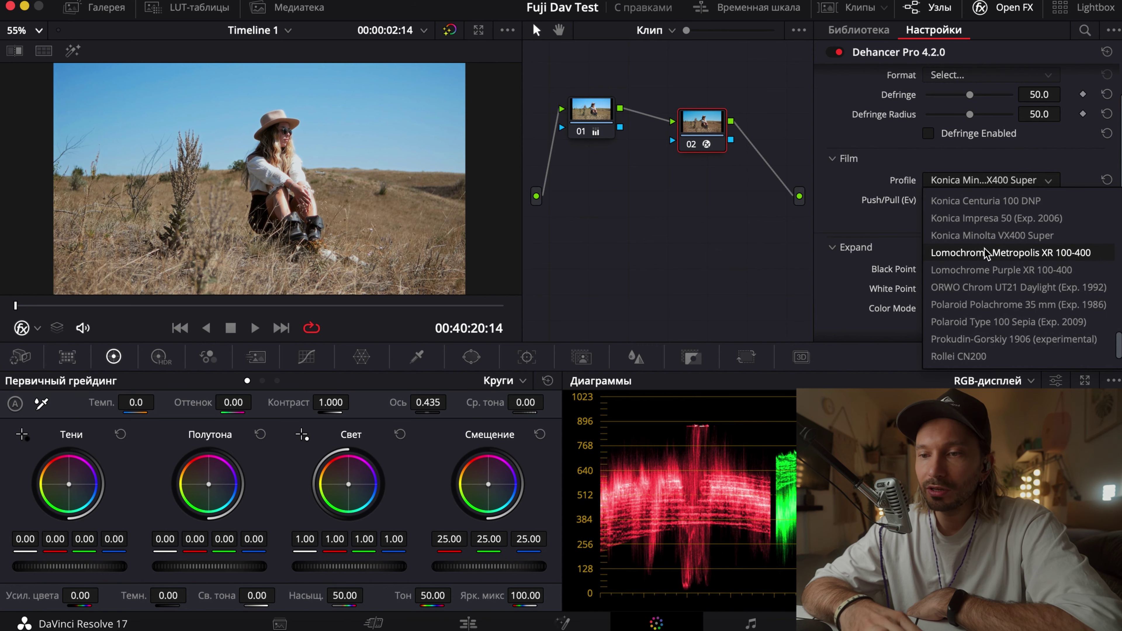
- Try the Fujicolor Pro 400H film profile on the clip
scroll(984, 248, up, 5)
scroll(984, 250, up, 2)
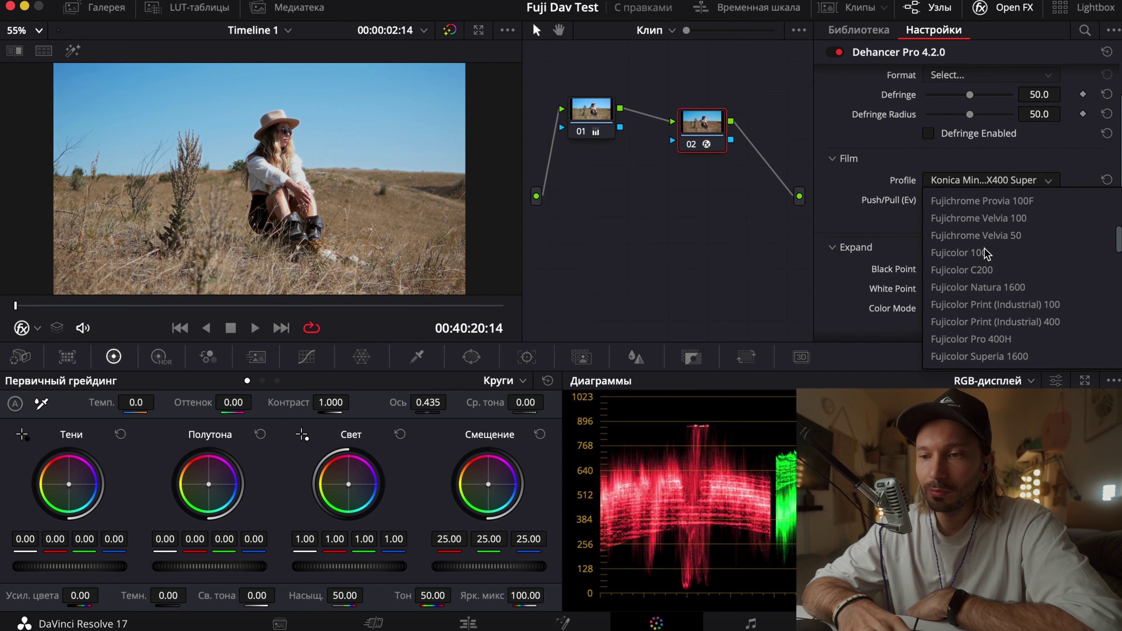
click(976, 341)
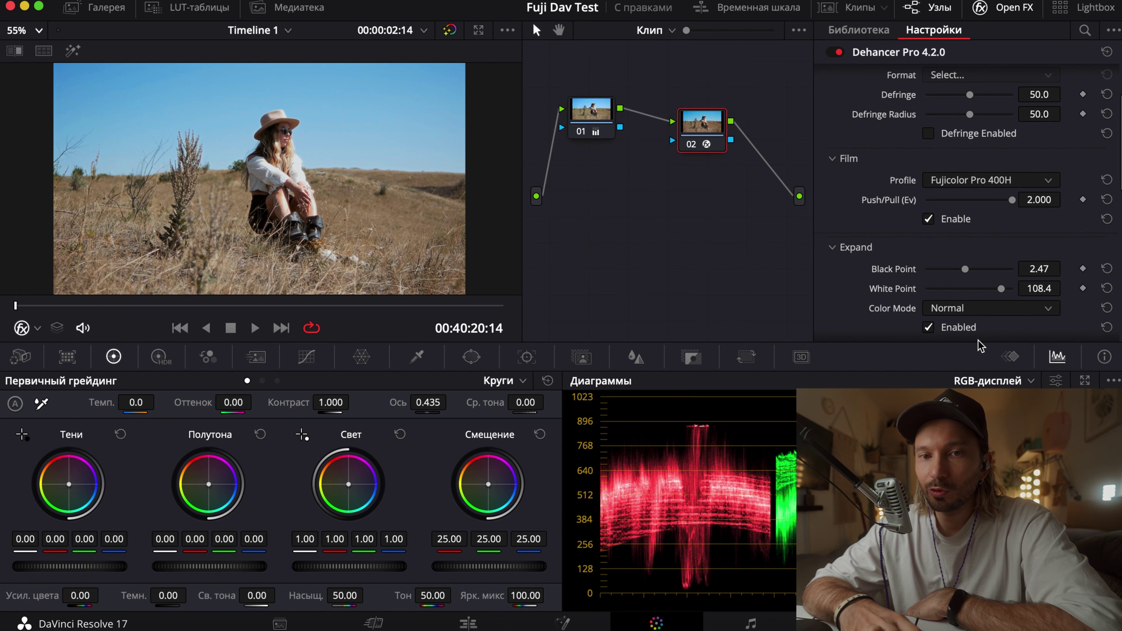
- Change the Film profile to Fuji Eterna Vivid 500 (Exp. 2013) and adjust its Push/Pull (Ev) value
click(971, 180)
scroll(994, 215, up, 1)
scroll(994, 217, up, 3)
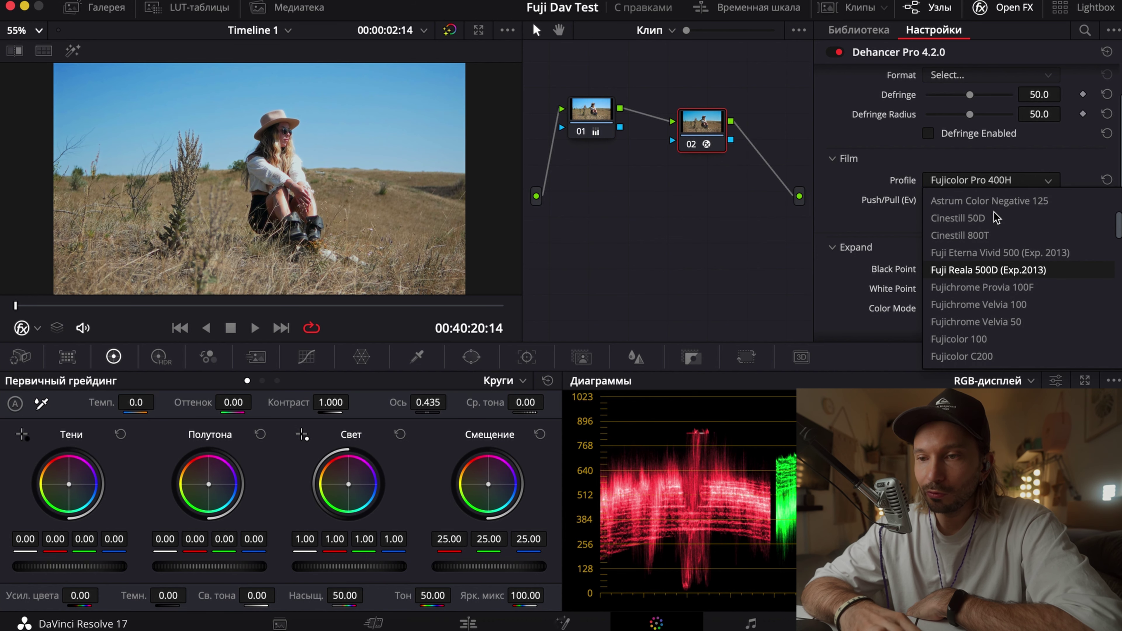
click(978, 254)
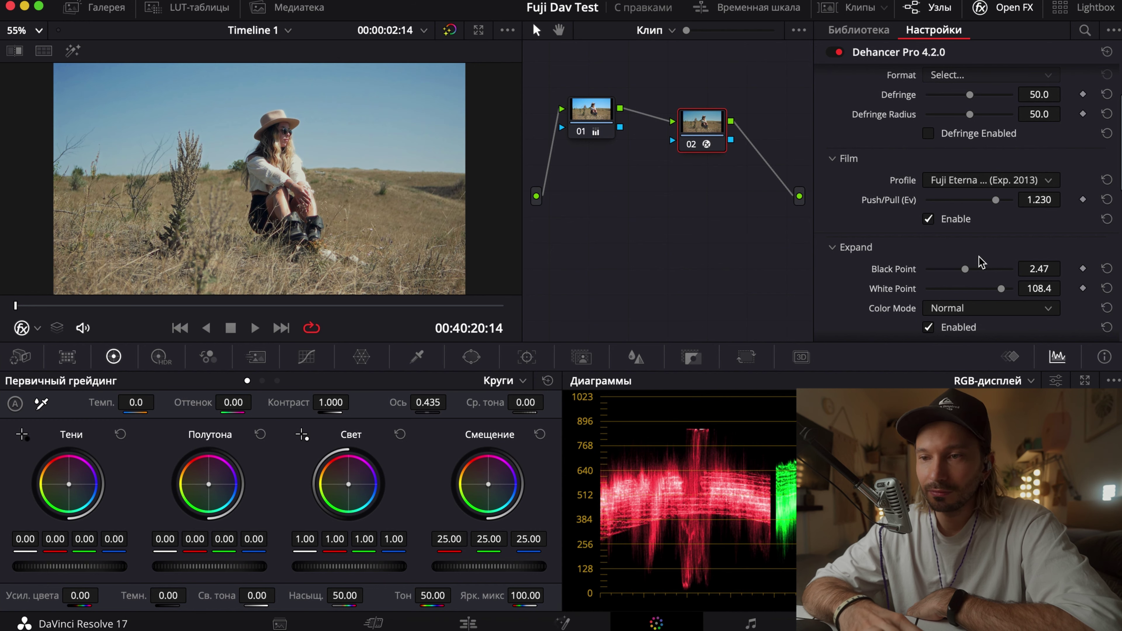
drag(995, 199, 998, 200)
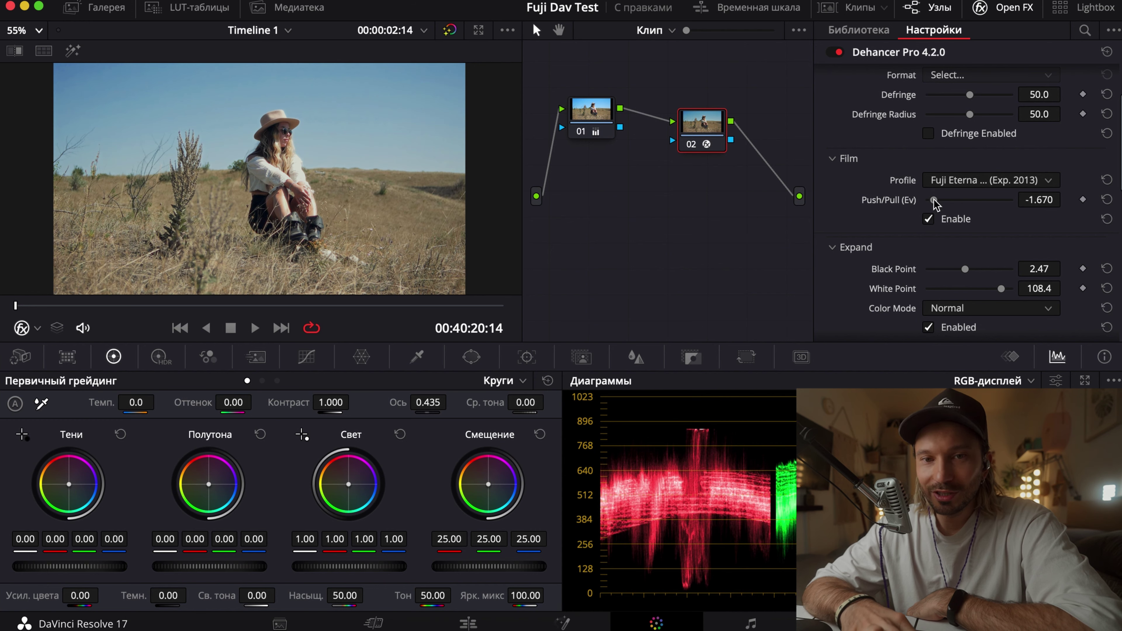